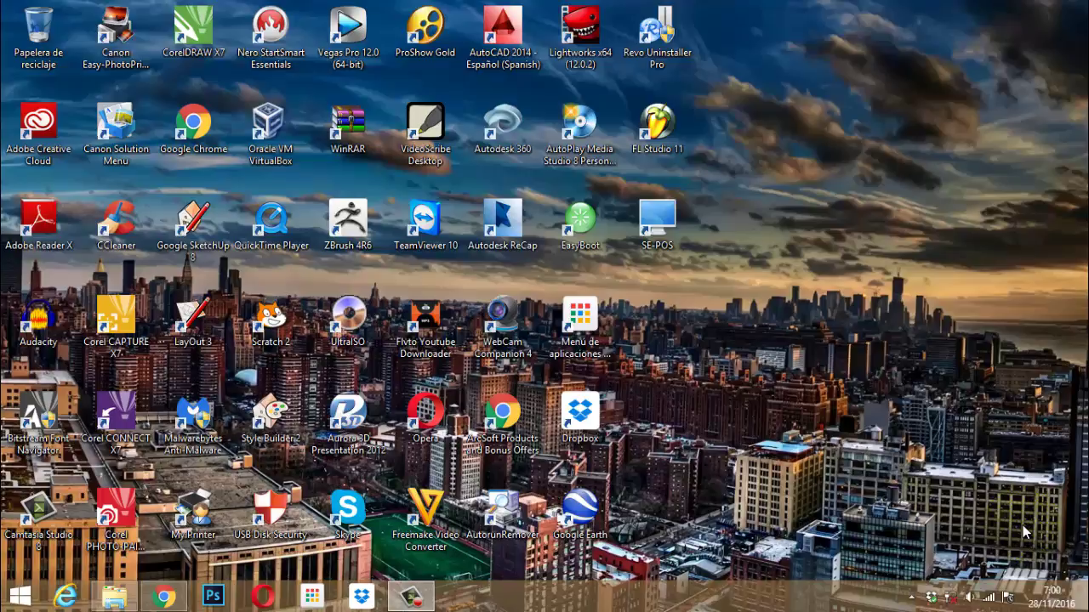
Step: In File Explorer, browse to the Clientes folder inside Documentos 2016 on the DATA (D:) drive
left_click(115, 599)
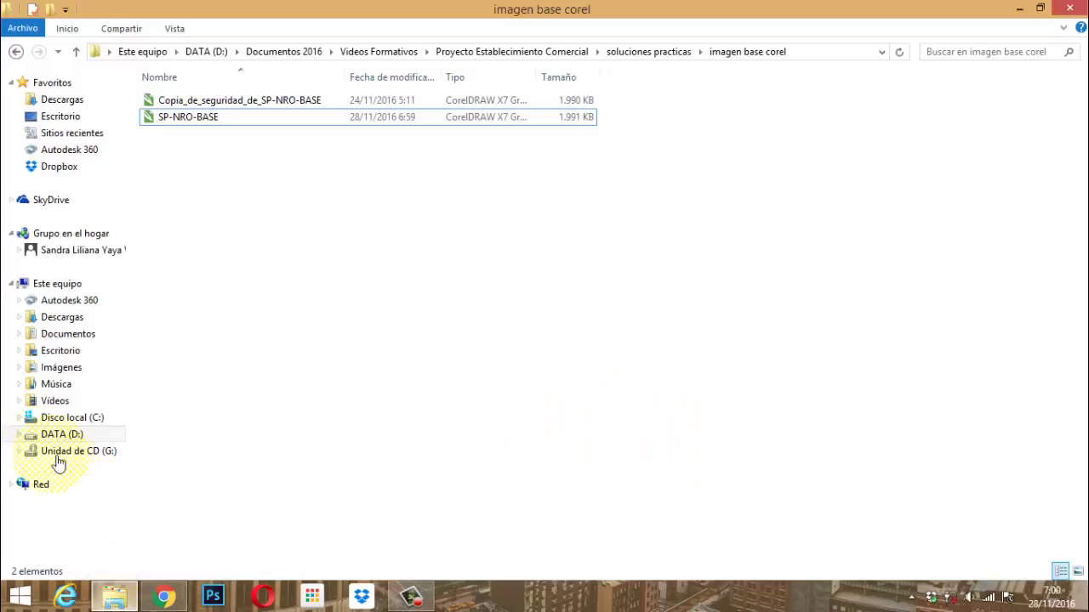
left_click(68, 435)
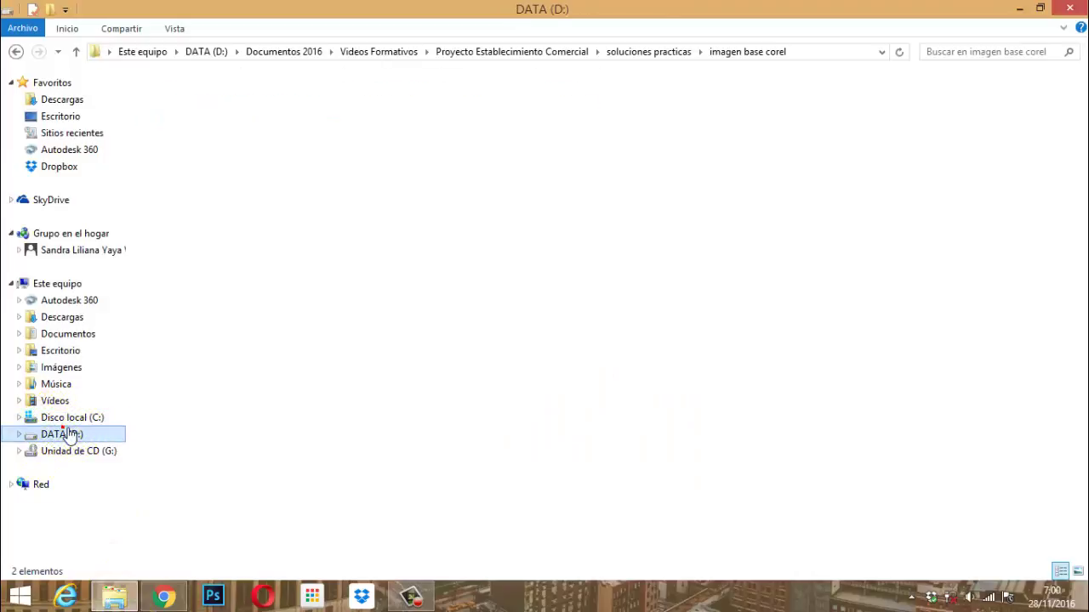
left_click(218, 269)
double_click(219, 269)
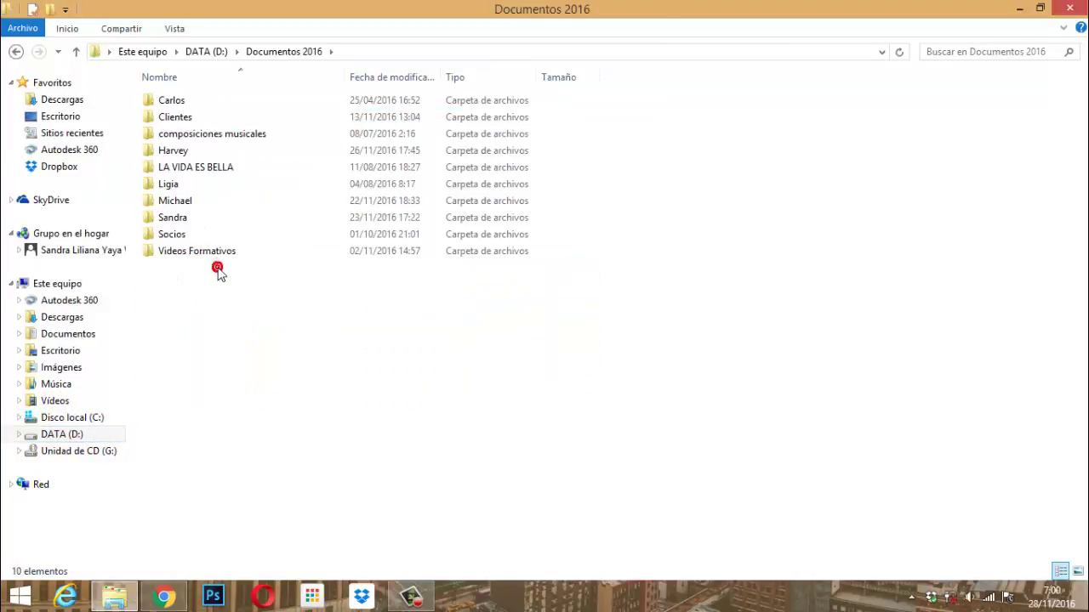
double_click(174, 119)
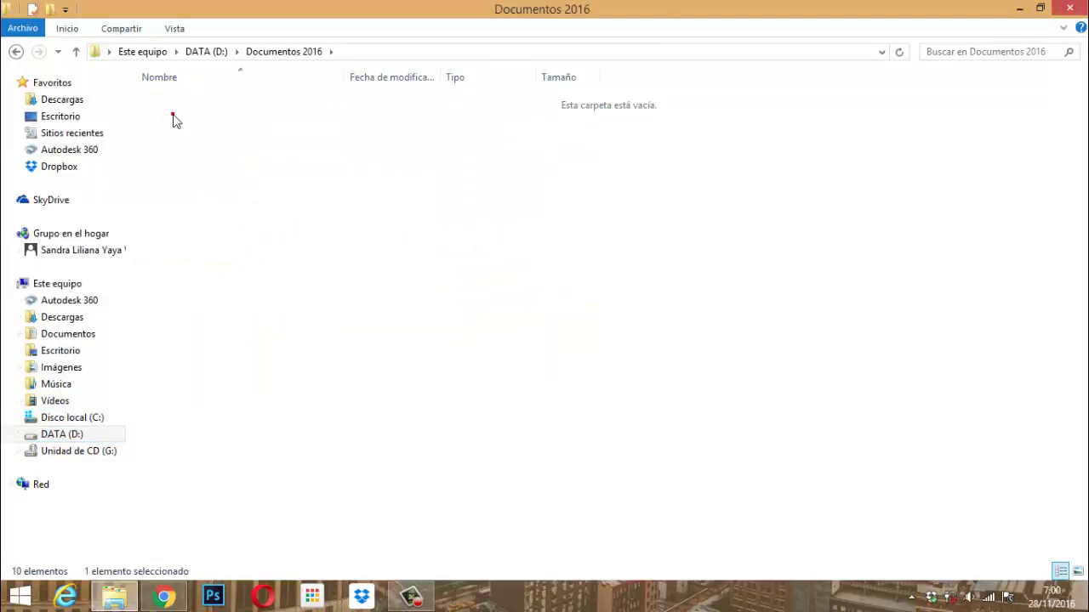
left_click(174, 118)
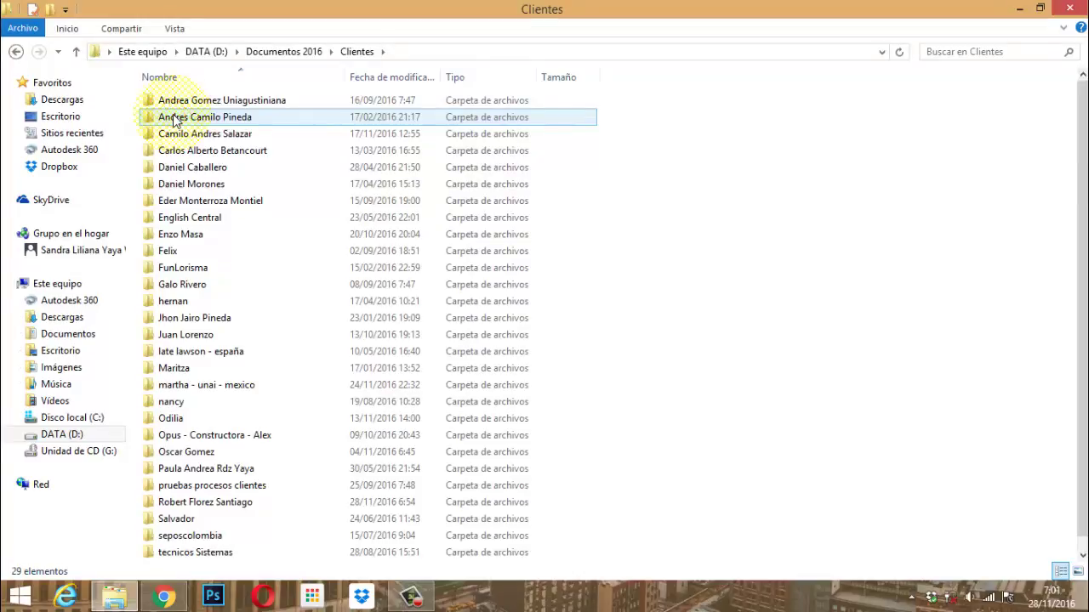
Step: Open the Puritronic Access database from the client's folder, the one modified on 28/11/2016
double_click(195, 503)
left_click(187, 290)
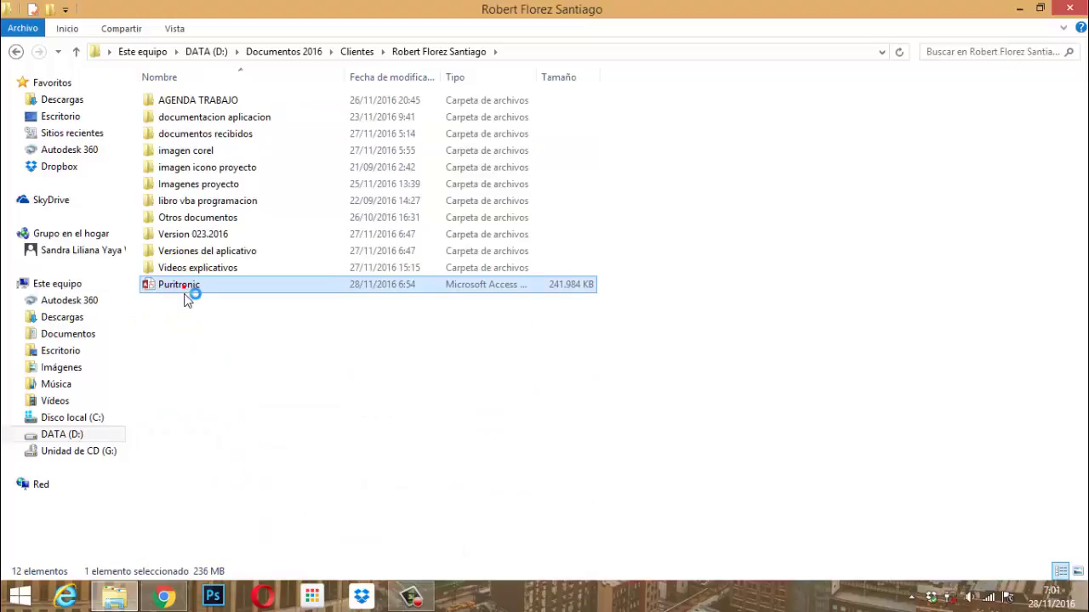
double_click(186, 291)
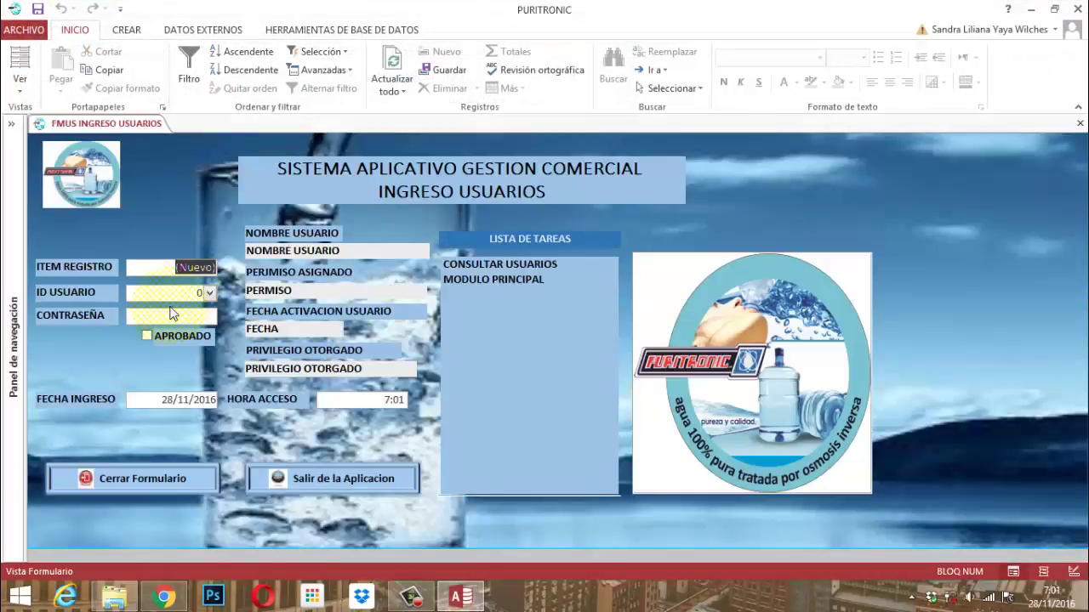
Step: Close the FMUS INGRESO USUARIOS form and filter the list of Access objects by "mgc"
left_click(117, 473)
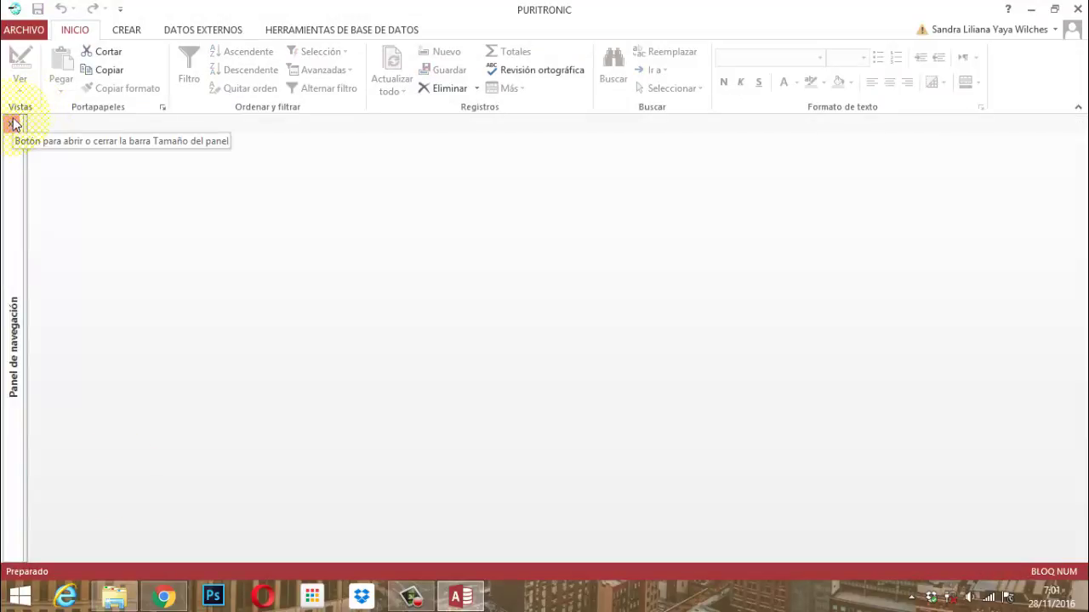
left_click(13, 124)
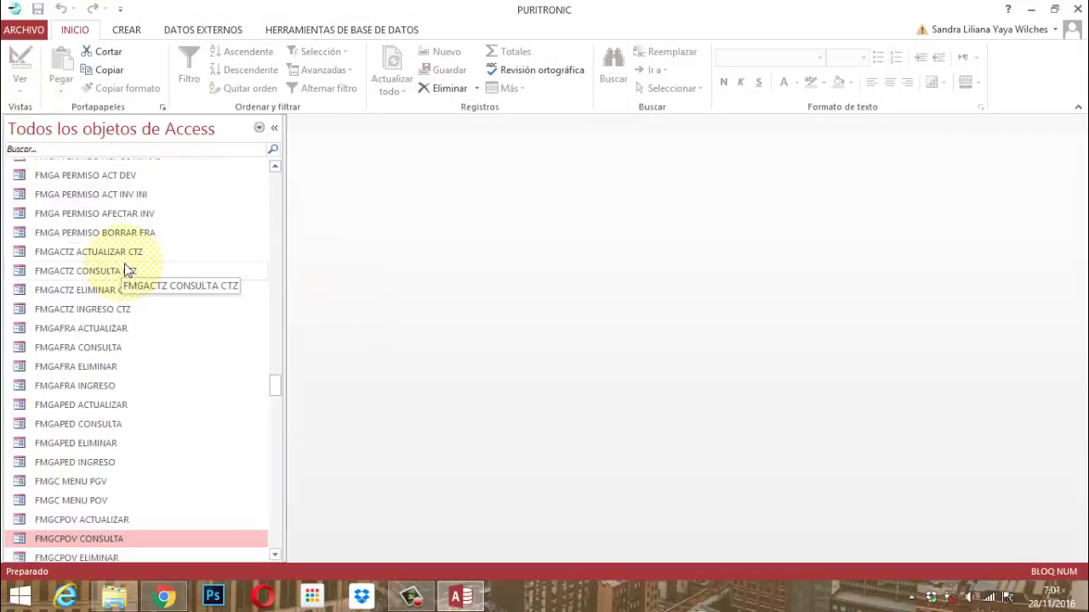
left_click(41, 151)
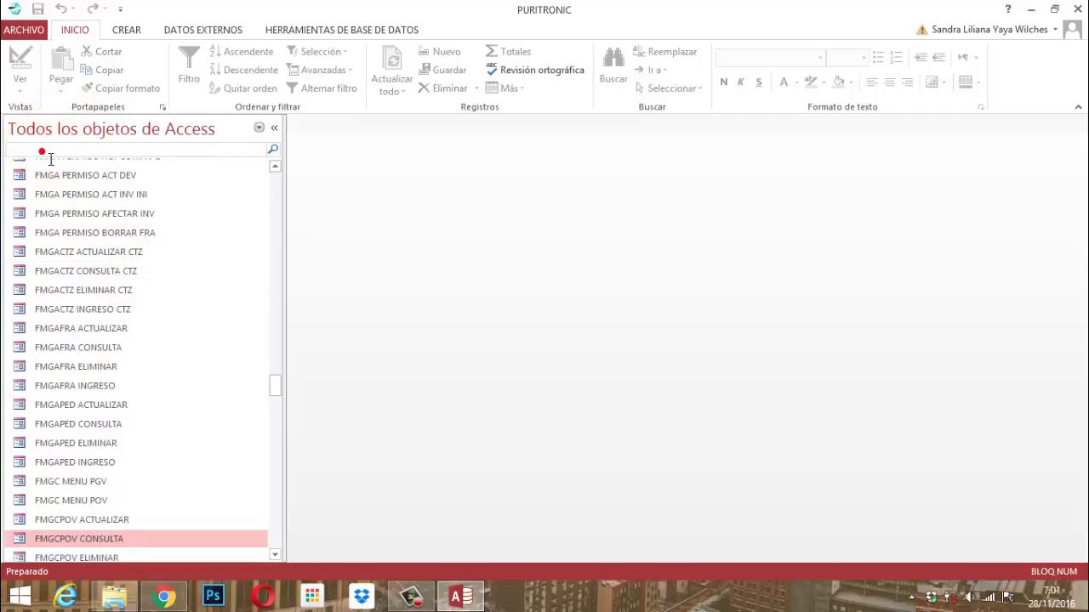
type("mgc")
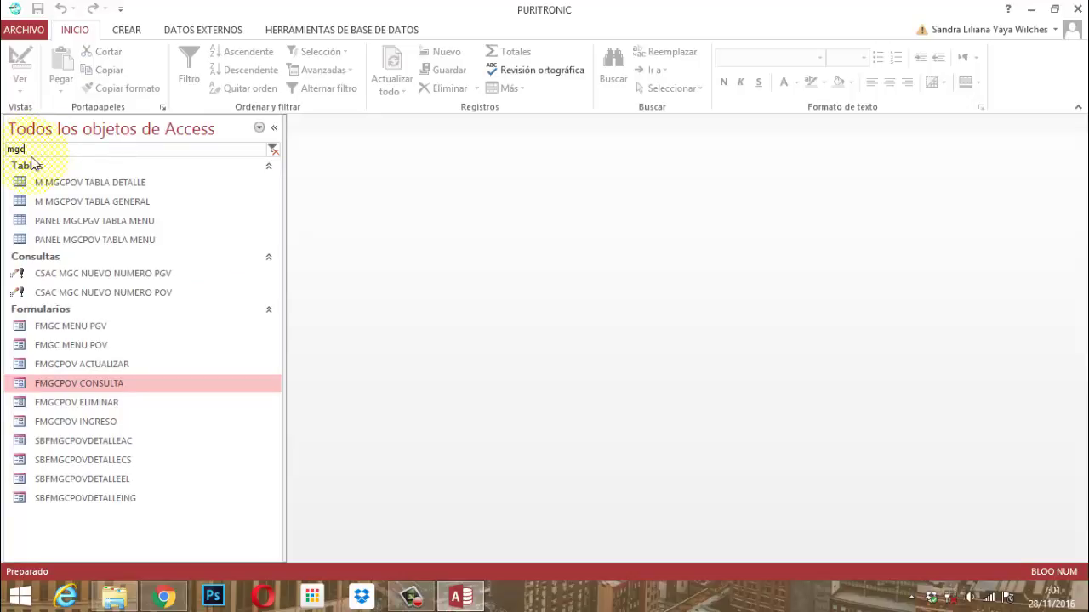
Step: Open the FMGCPOV CONSULTA form in Design view and collapse the list of database objects
right_click(64, 388)
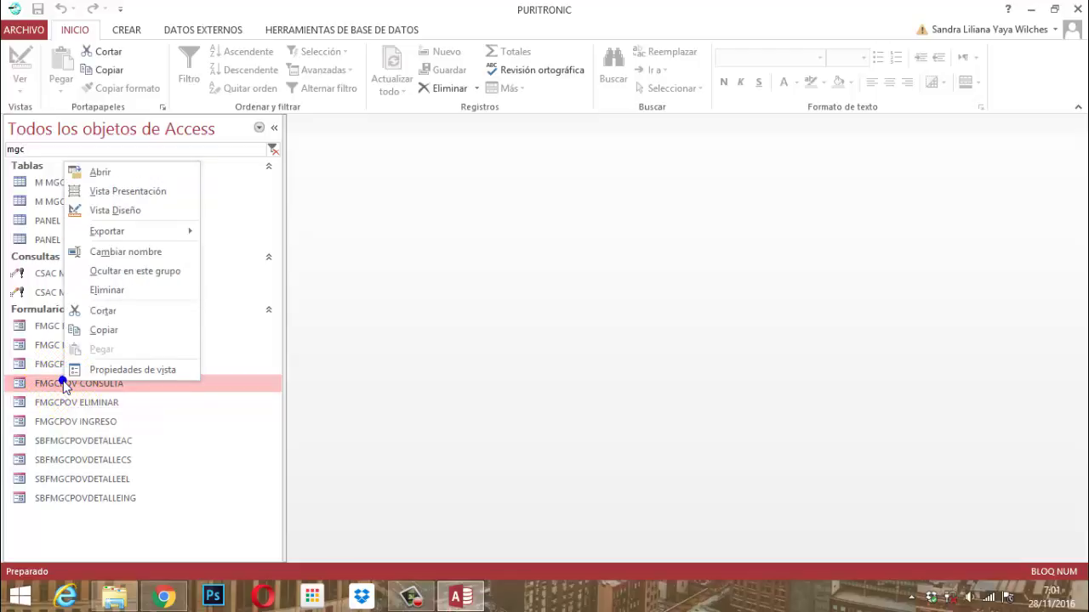
left_click(115, 218)
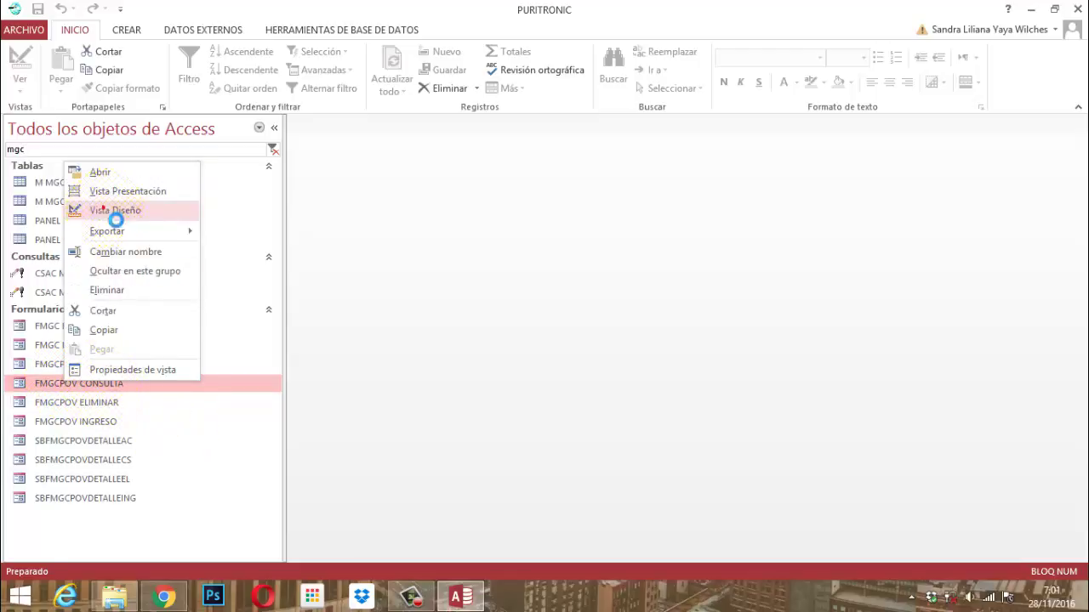
left_click(274, 128)
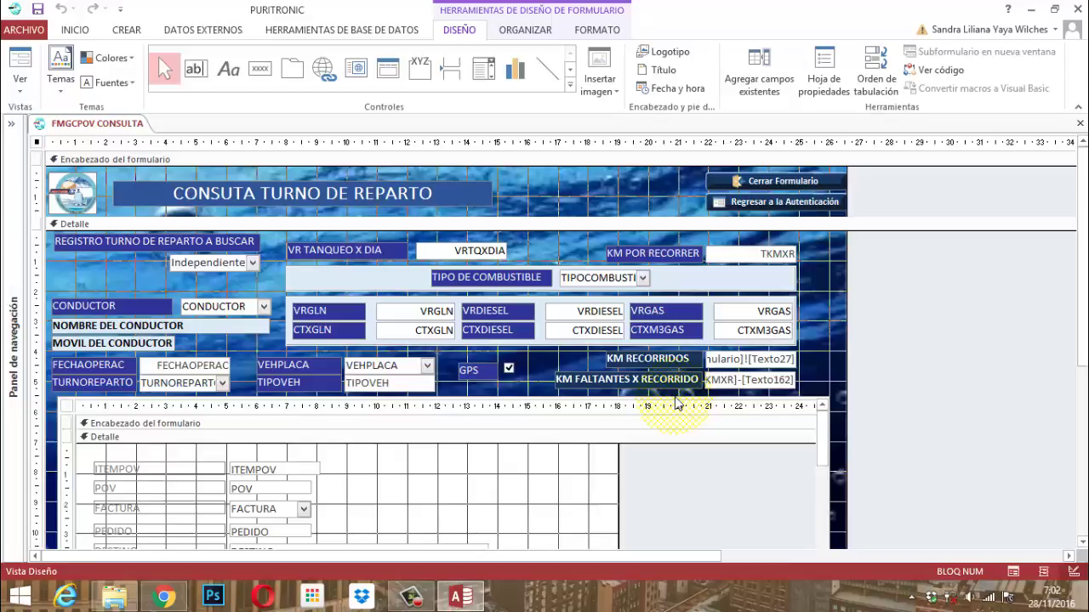
Step: View FMGCPOV CONSULTA in Form view to review its kilometre fields, postponing the Malwarebytes update
right_click(95, 123)
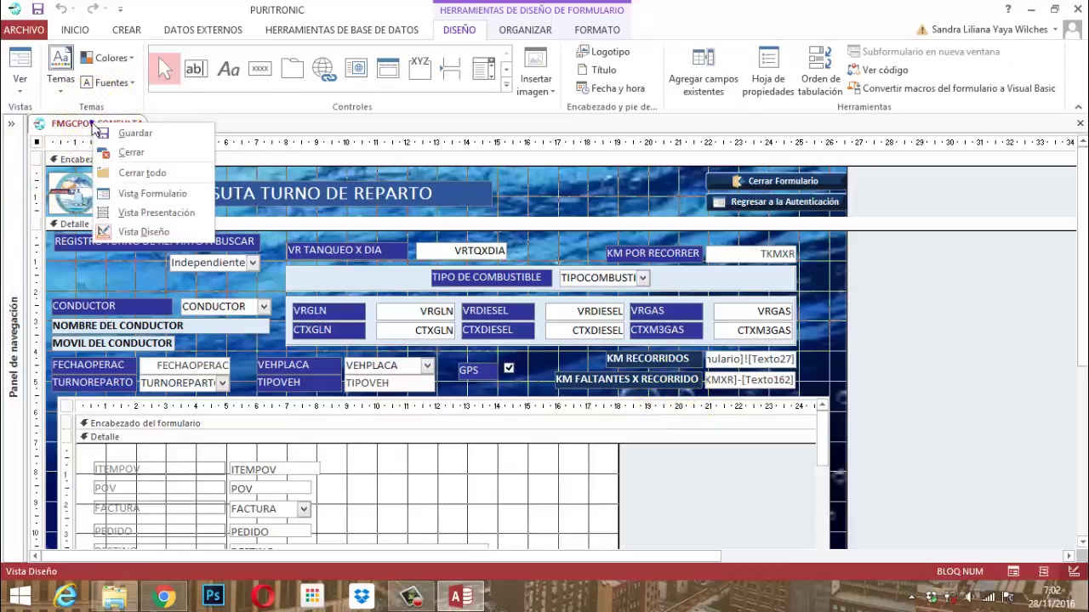
left_click(146, 194)
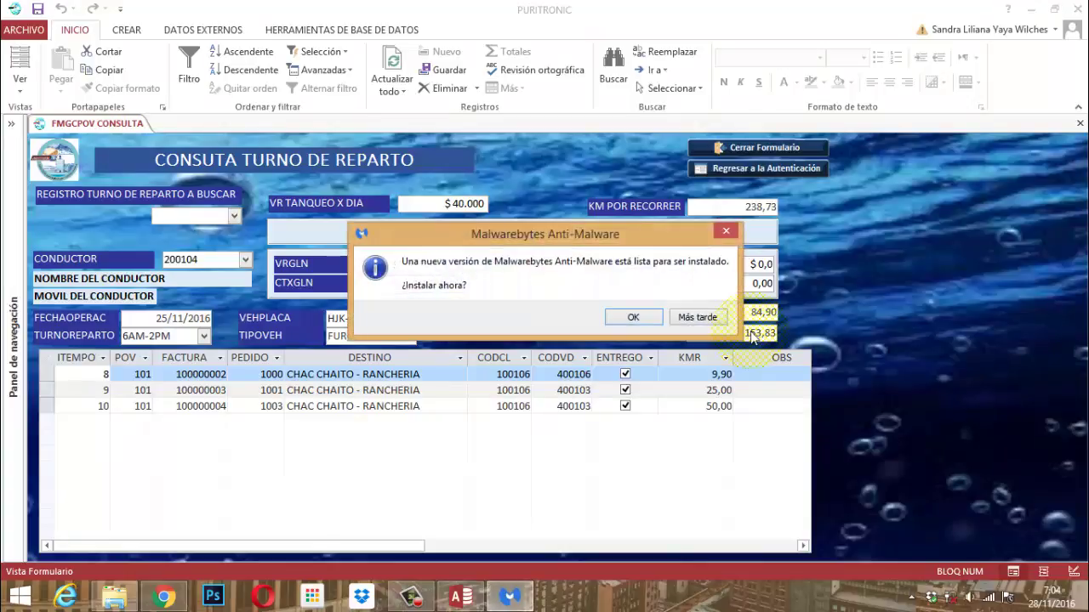
left_click(697, 317)
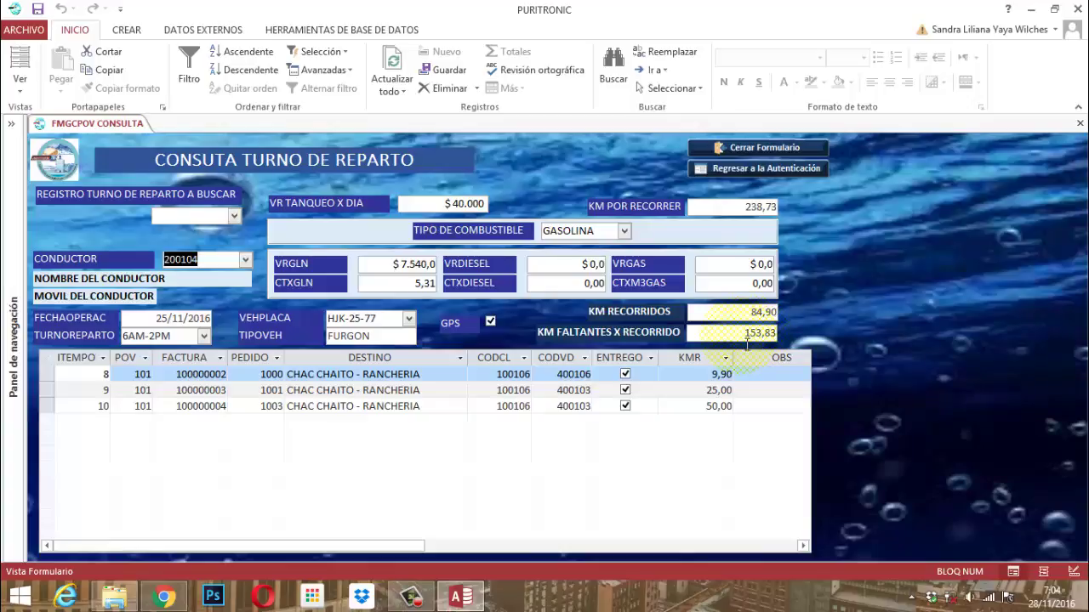
Step: Return the form to Design view and inspect the KM RECORRIDOS text box's control source and name in its properties
right_click(97, 125)
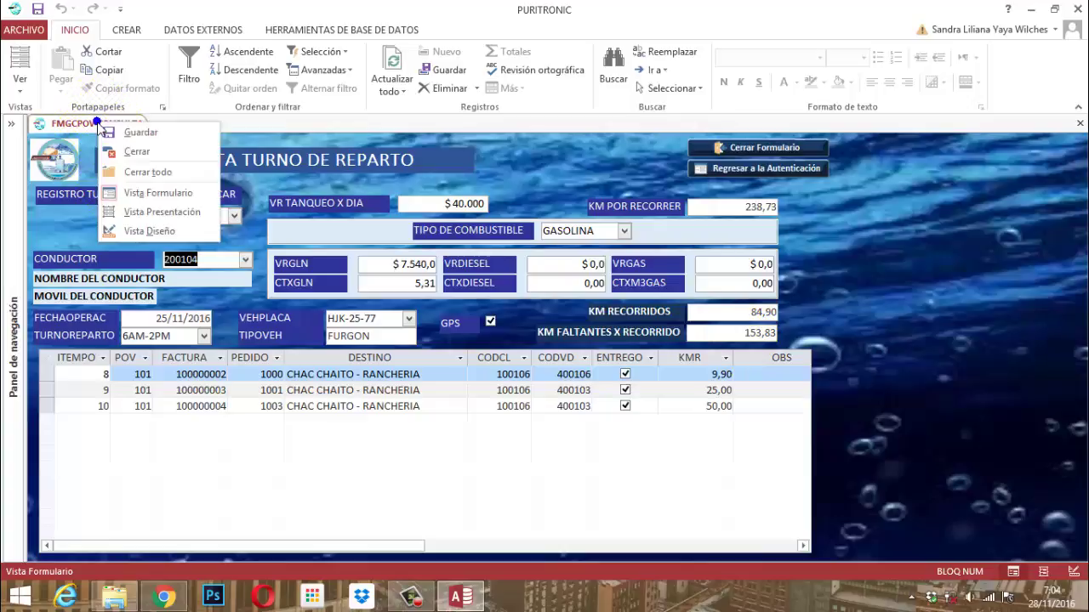
left_click(153, 232)
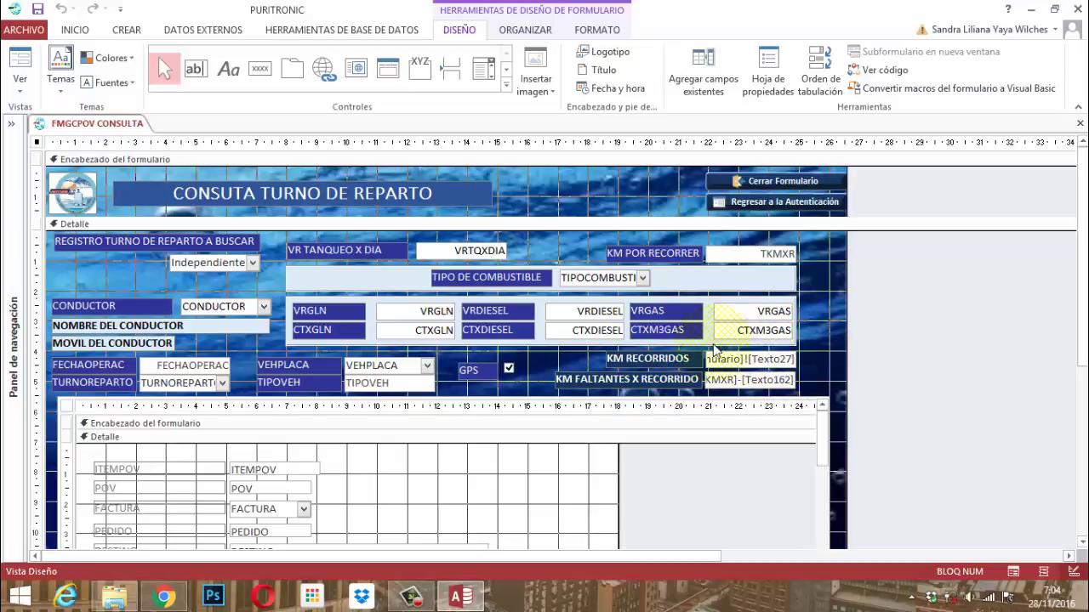
left_click(772, 359)
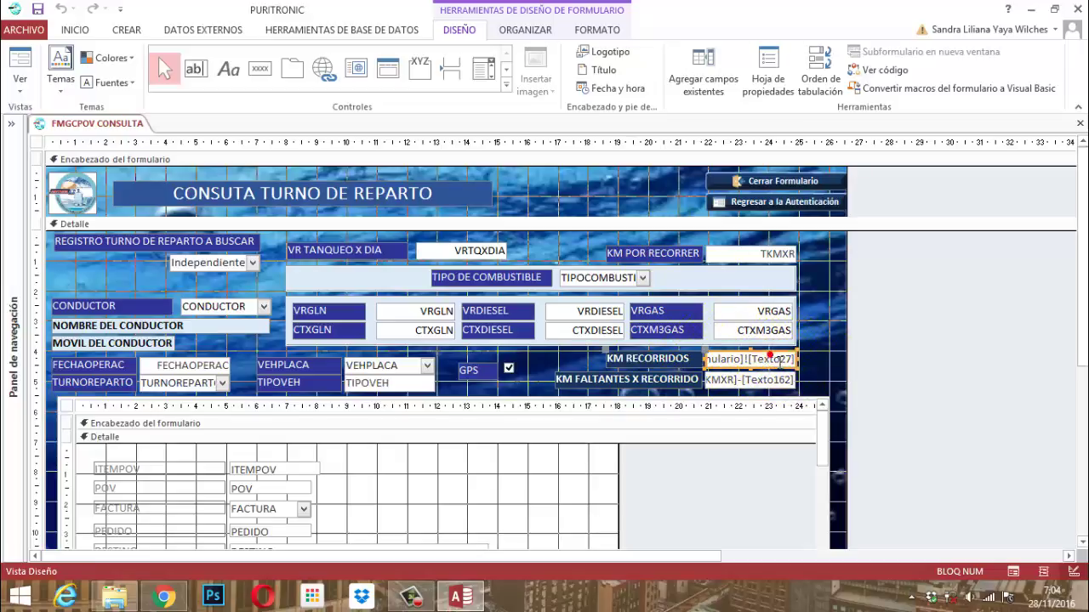
left_click(773, 82)
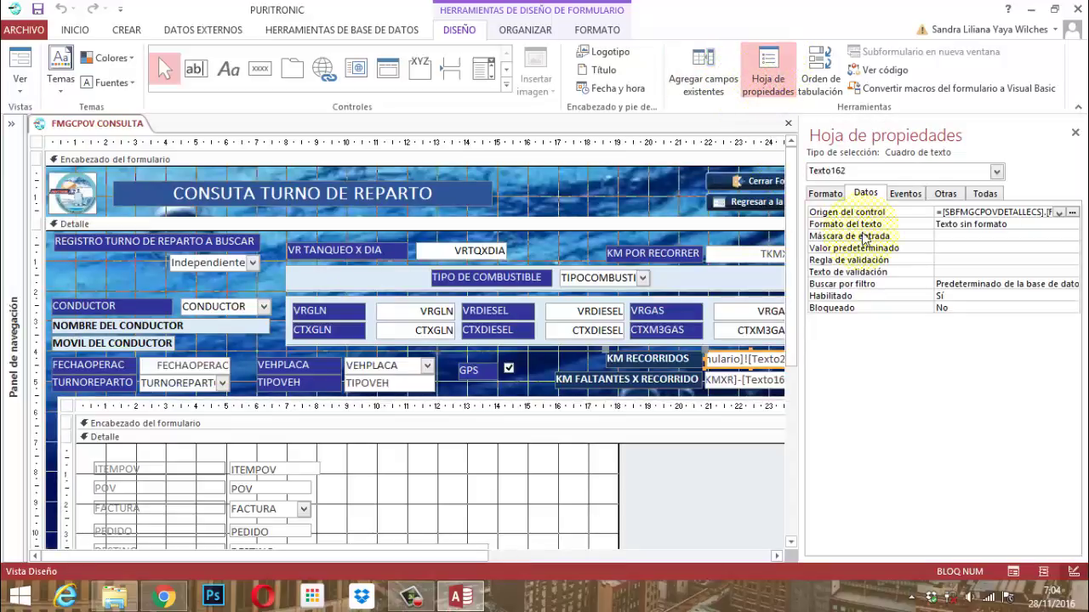
left_click(945, 195)
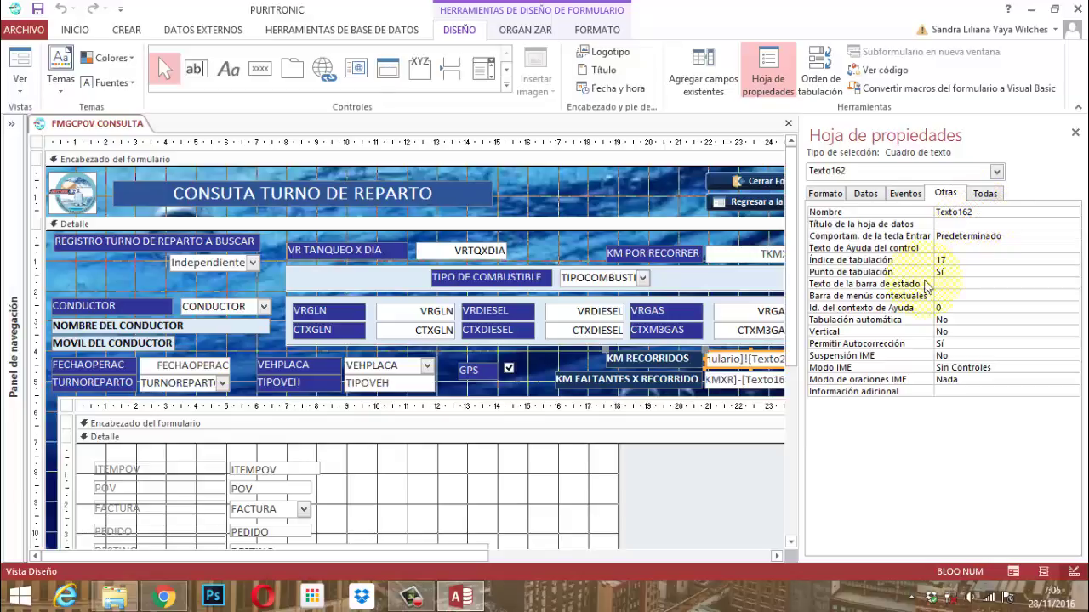
Step: Check the control names of the KM FALTANTES X RECORRIDO, KM POR RECORRER and KM RECORRIDOS text boxes
left_click(766, 384)
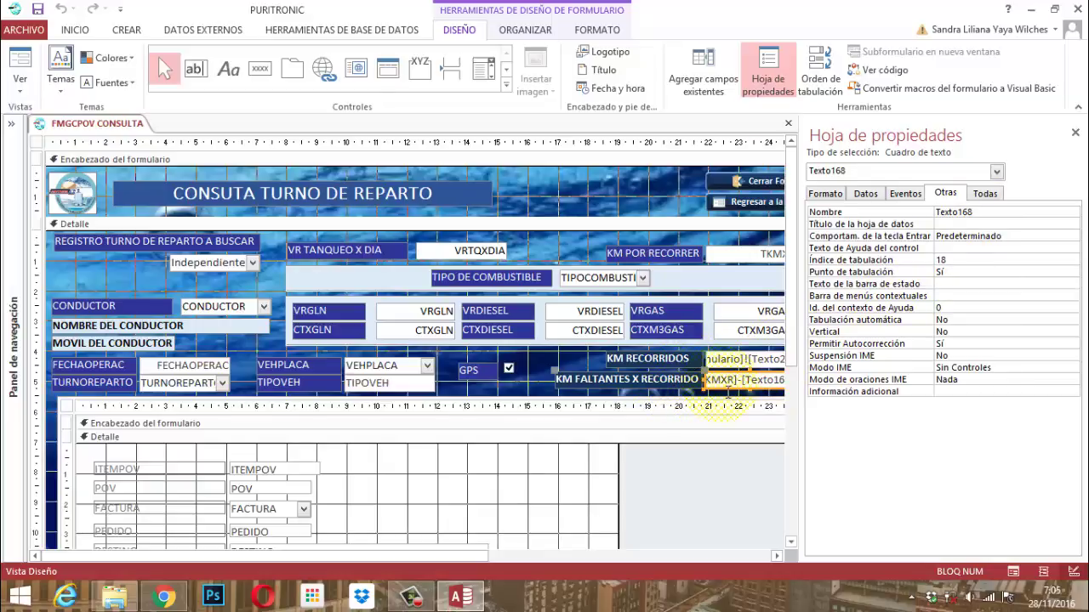
left_click(748, 255)
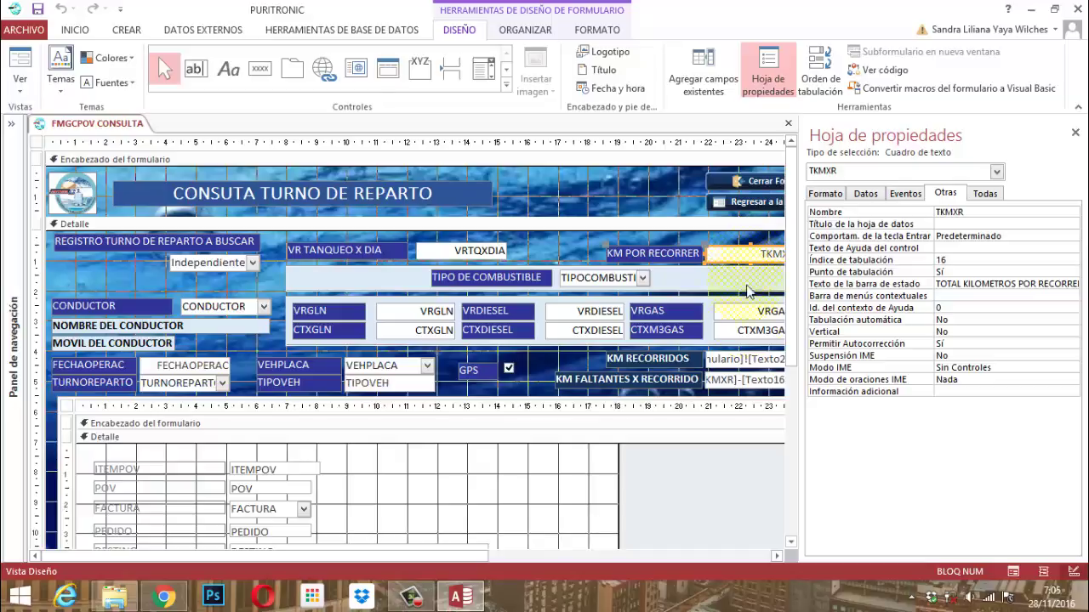
left_click(756, 362)
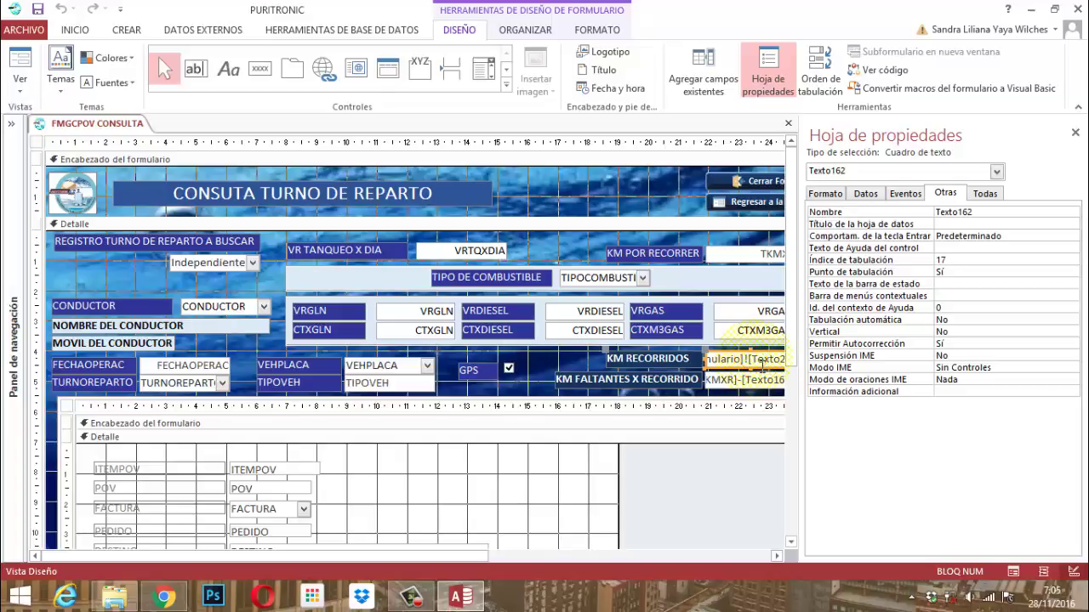
Step: Widen the property sheet and clear the KM FALTANTES X RECORRIDO text box's control source, keeping only an equals sign
left_click(754, 380)
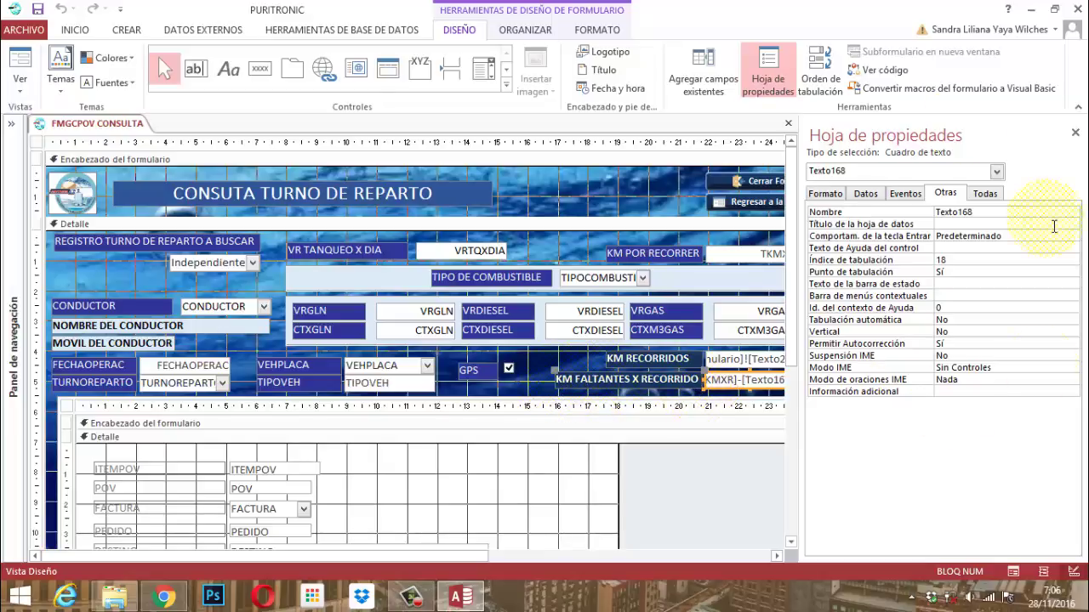
left_click(863, 193)
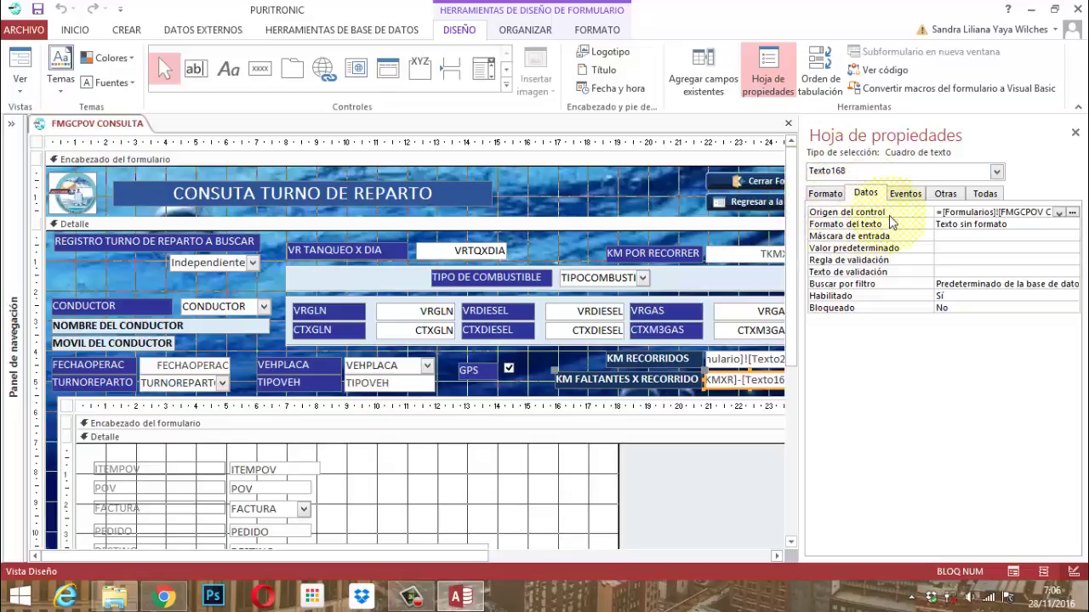
left_click_drag(806, 216, 611, 214)
left_click(1003, 212)
type("=[Formularios]![FMGCPOV CONSULTA]![TKMXR]-[Texto162]")
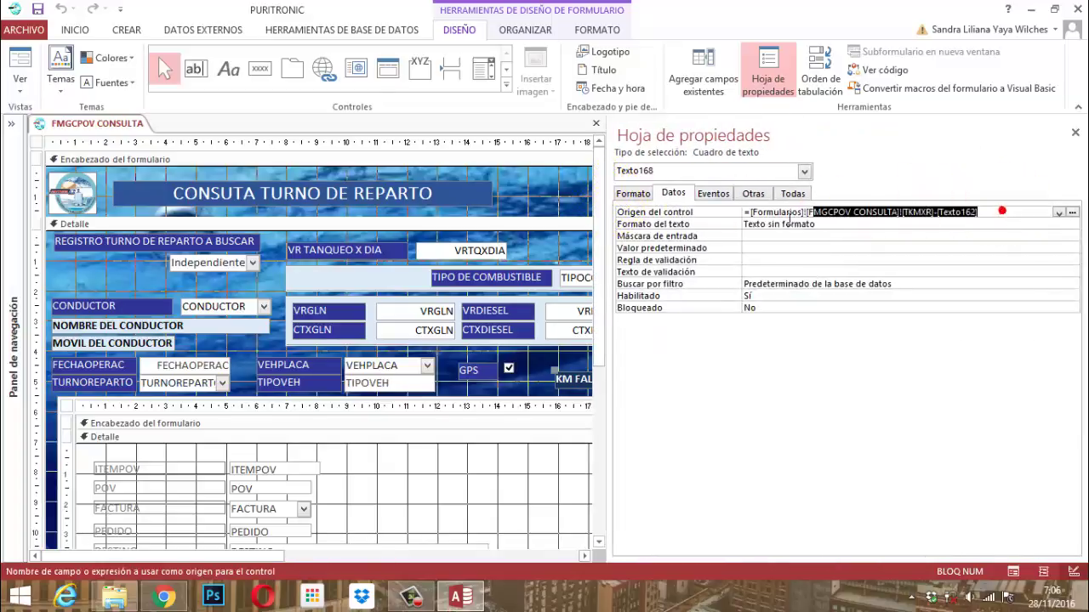
left_click(724, 215)
key("Delete")
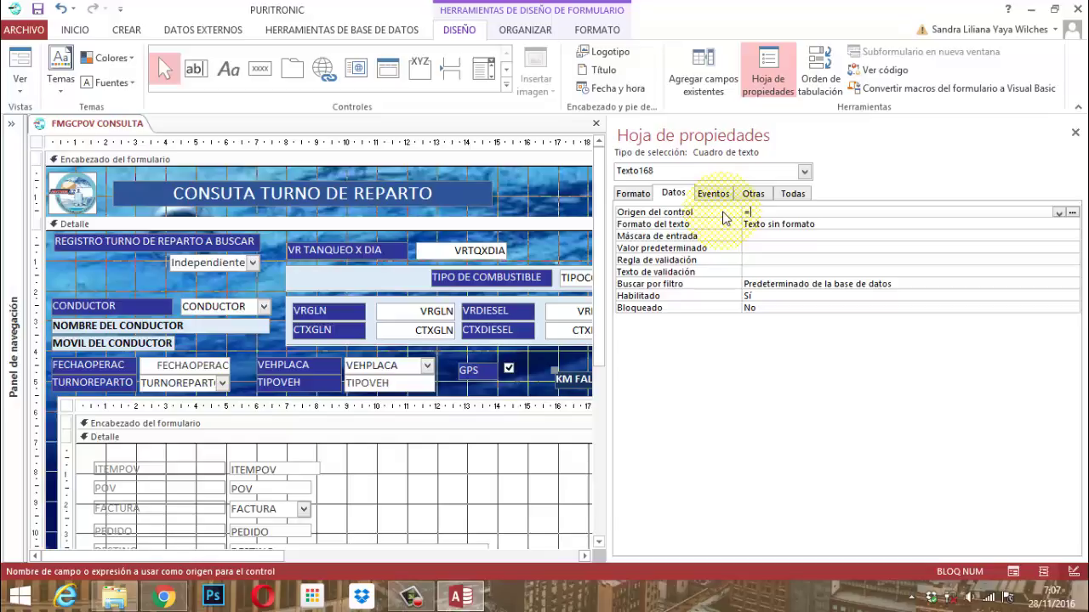
Step: Reference the FMGCPOV CONSULTA form in the text box's control source as =[Formularios]![FMGCPOV CONSULTA]
type("[f")
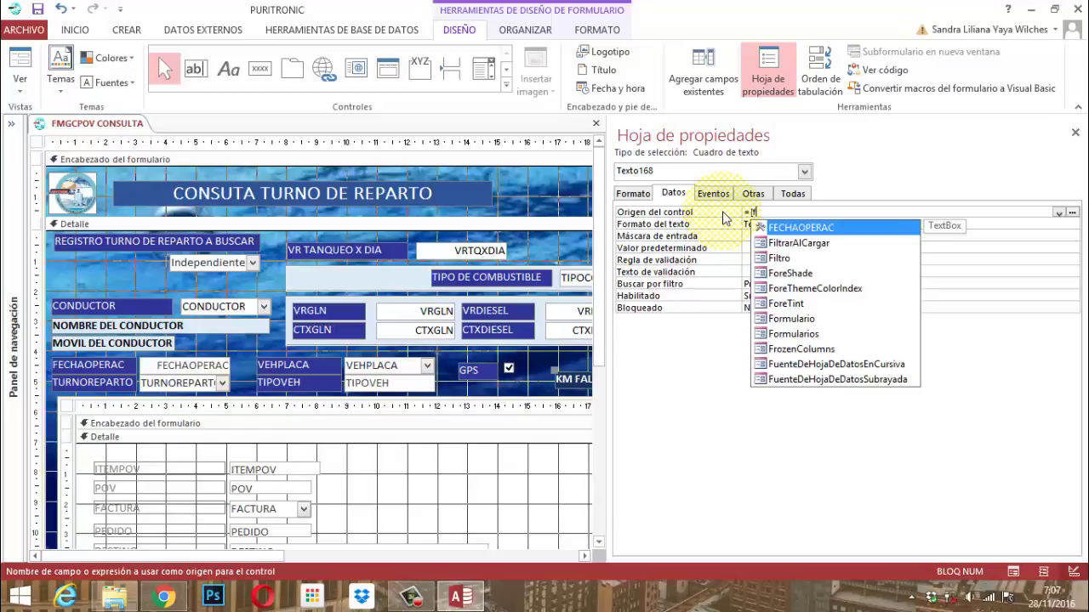
double_click(786, 335)
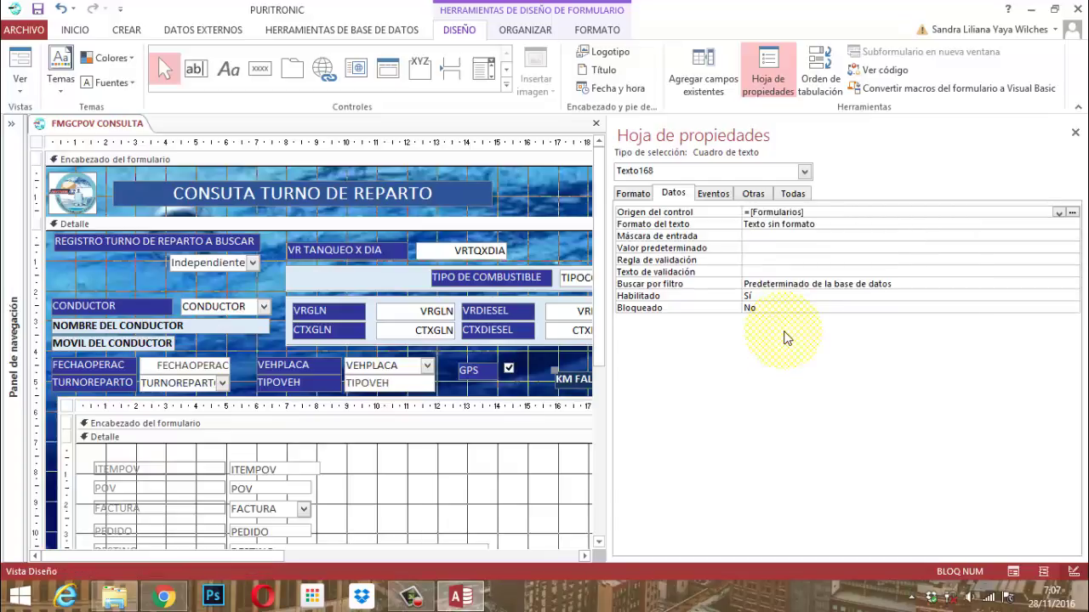
type("!")
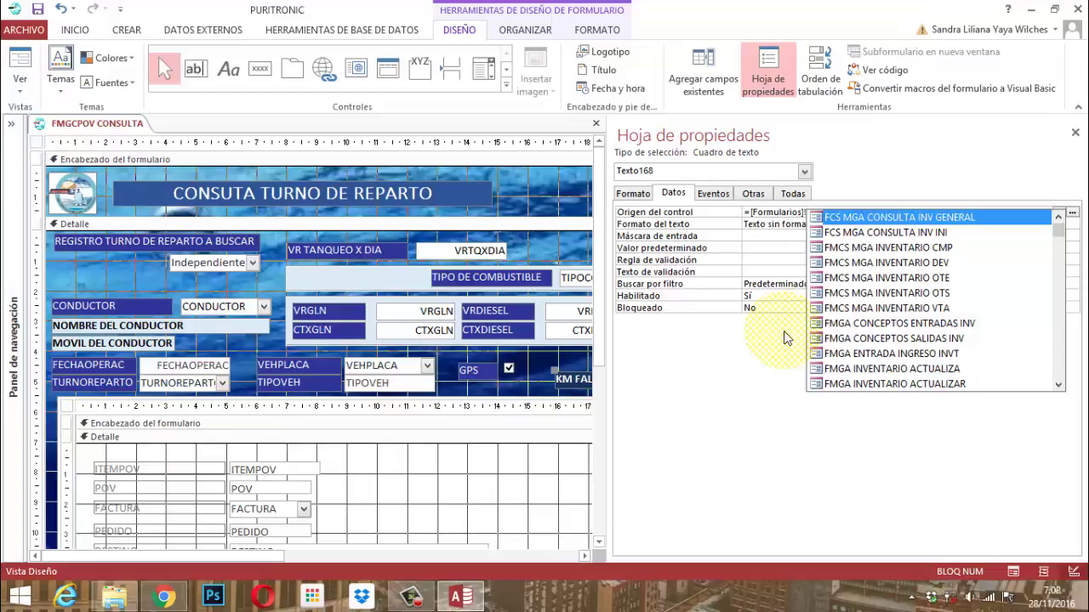
scroll(901, 362, "down", 1)
scroll(902, 362, "down", 7)
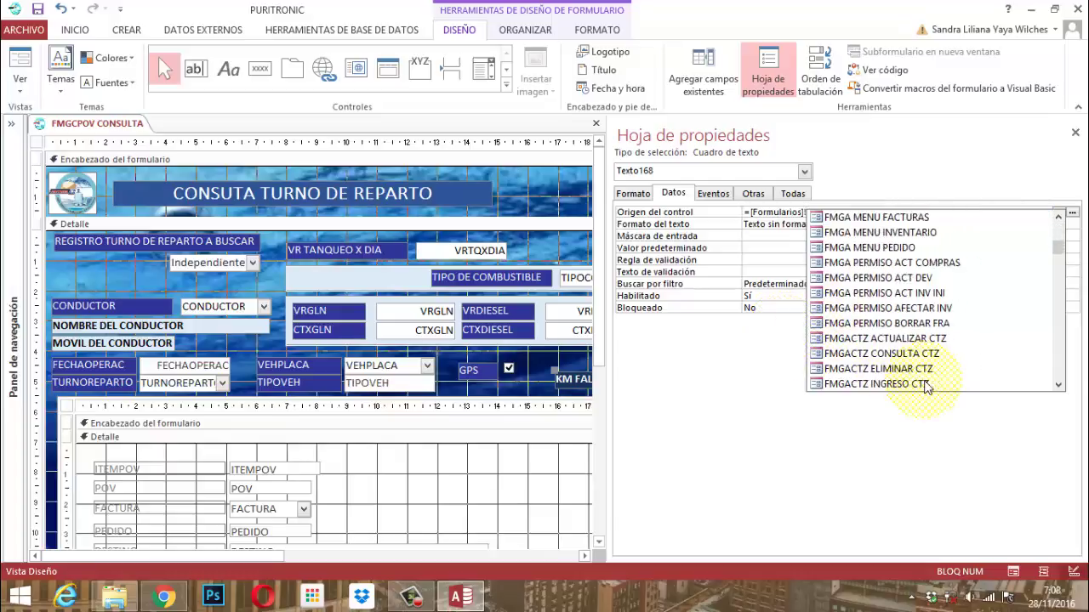
scroll(929, 387, "down", 4)
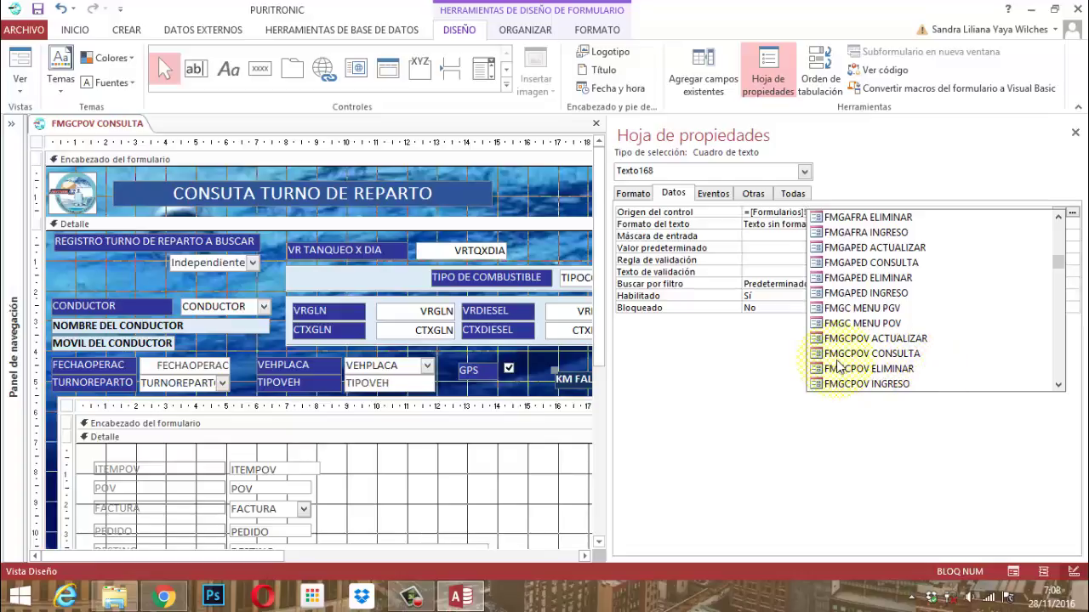
left_click(889, 355)
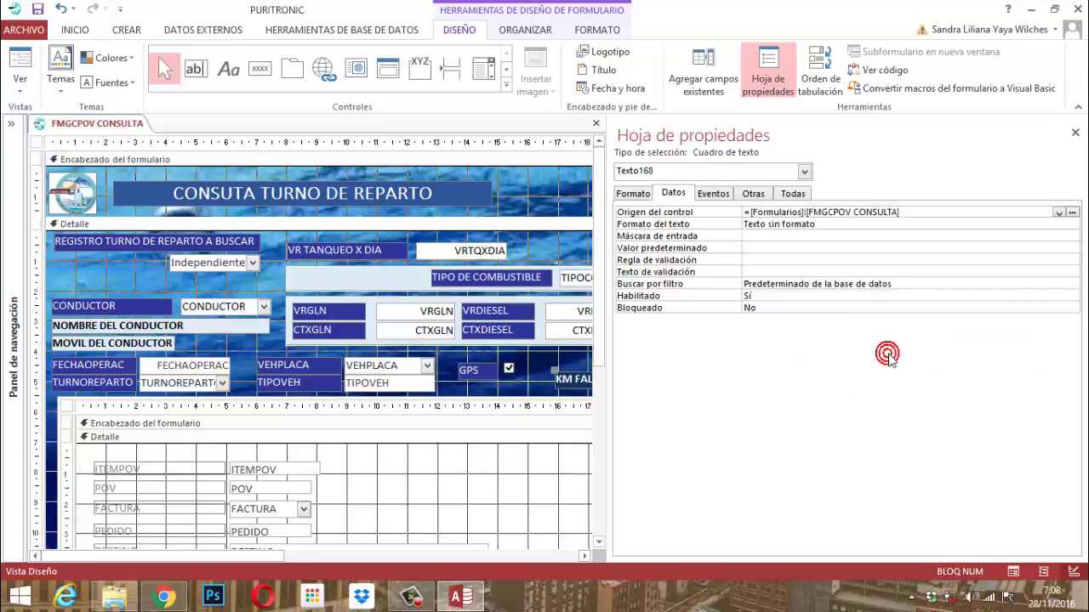
Step: Extend the form reference in the control source with the TKMXR control, giving ![TKMXR]
type("!")
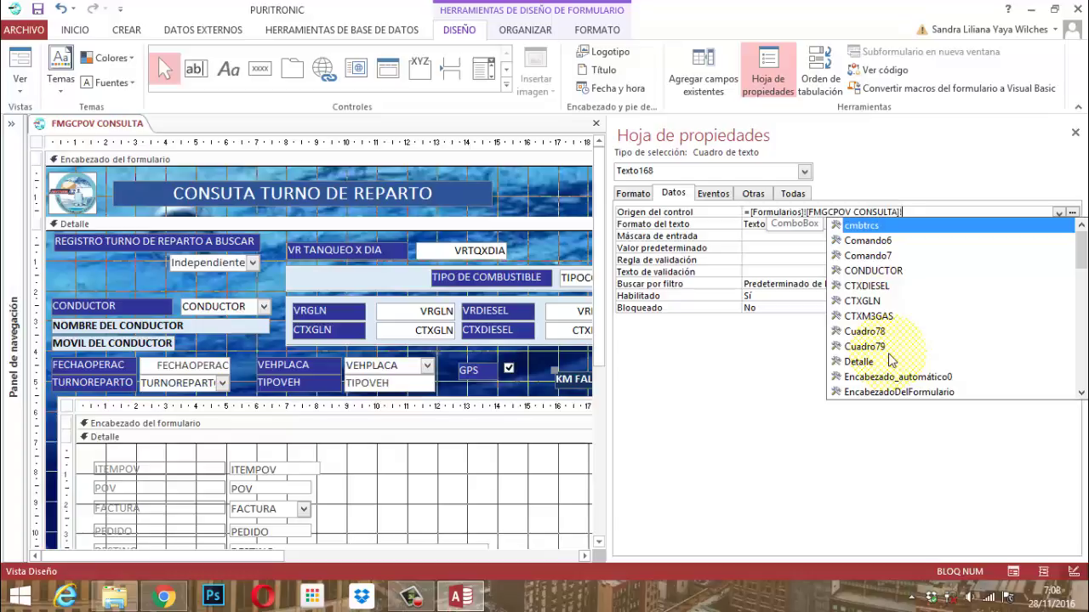
type("t")
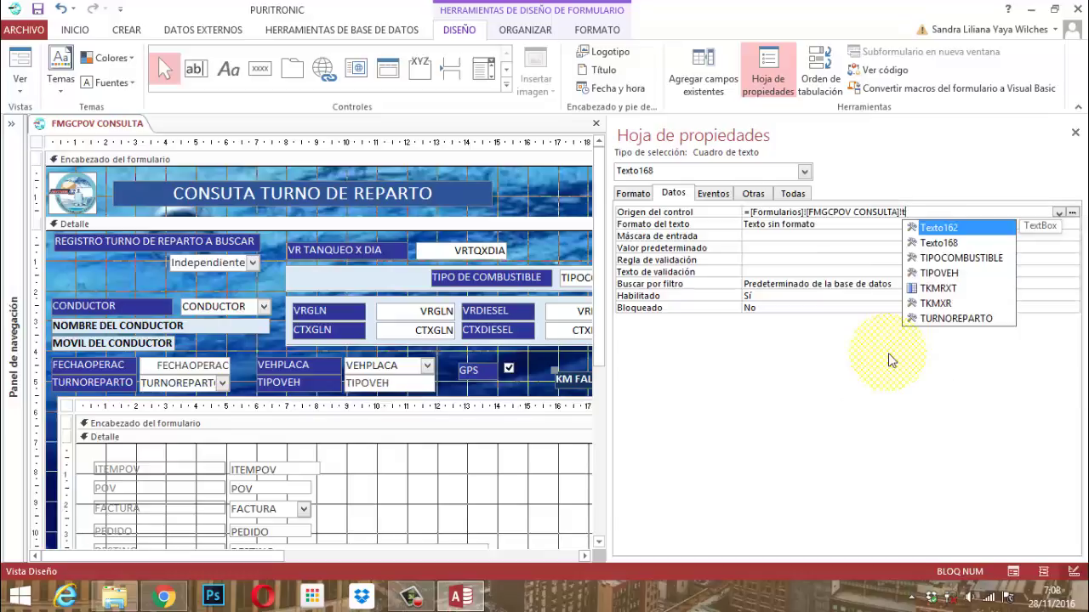
left_click(936, 304)
left_click(935, 303)
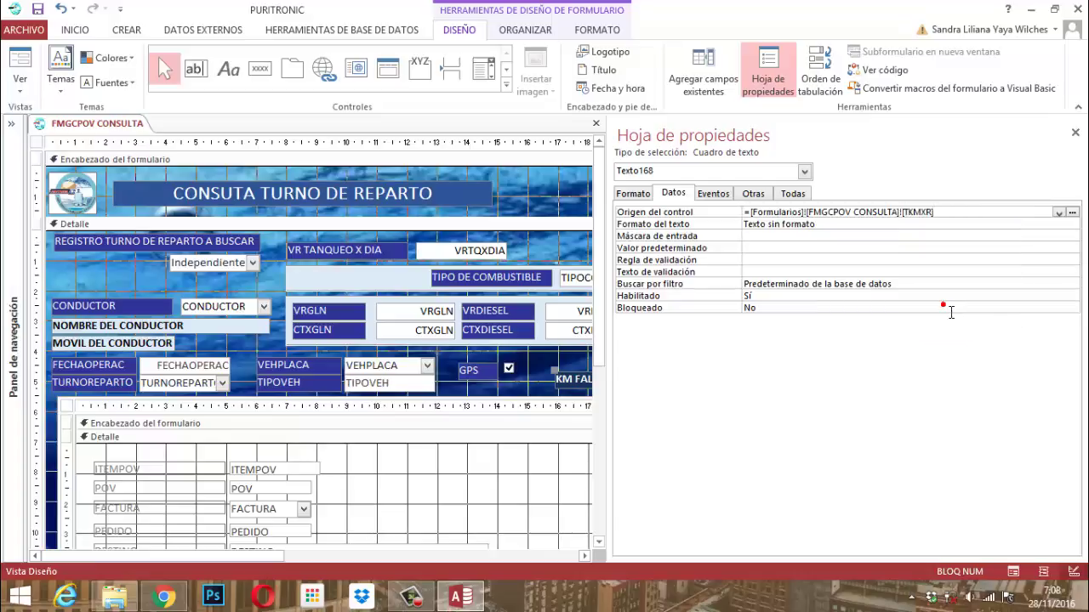
Step: Subtract the Texto162 control from the TKMXR reference in the control source expression
left_click(951, 312)
type("-")
type("t")
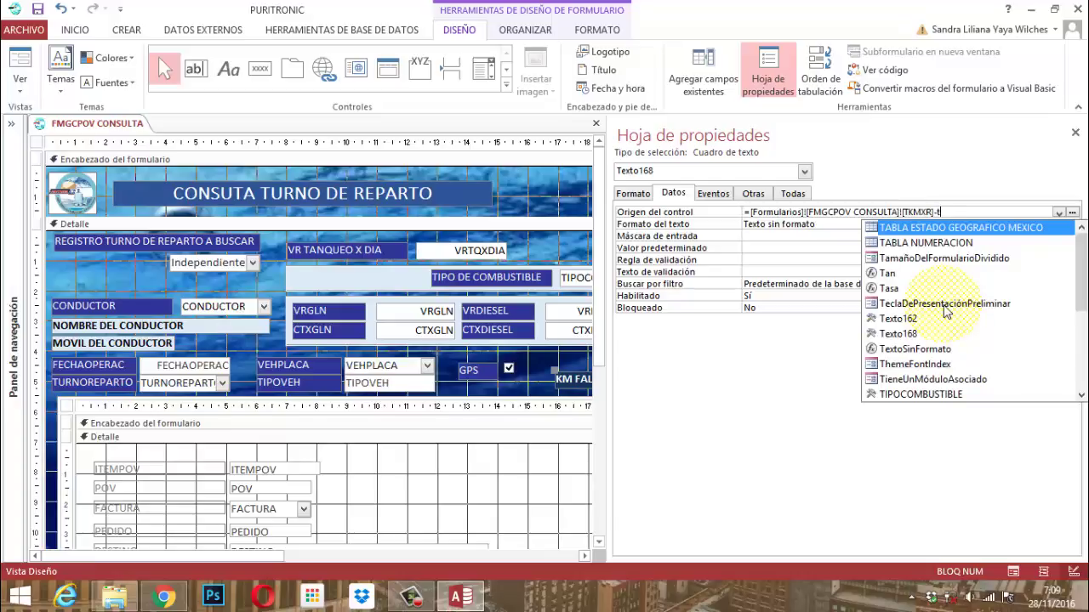
left_click(907, 319)
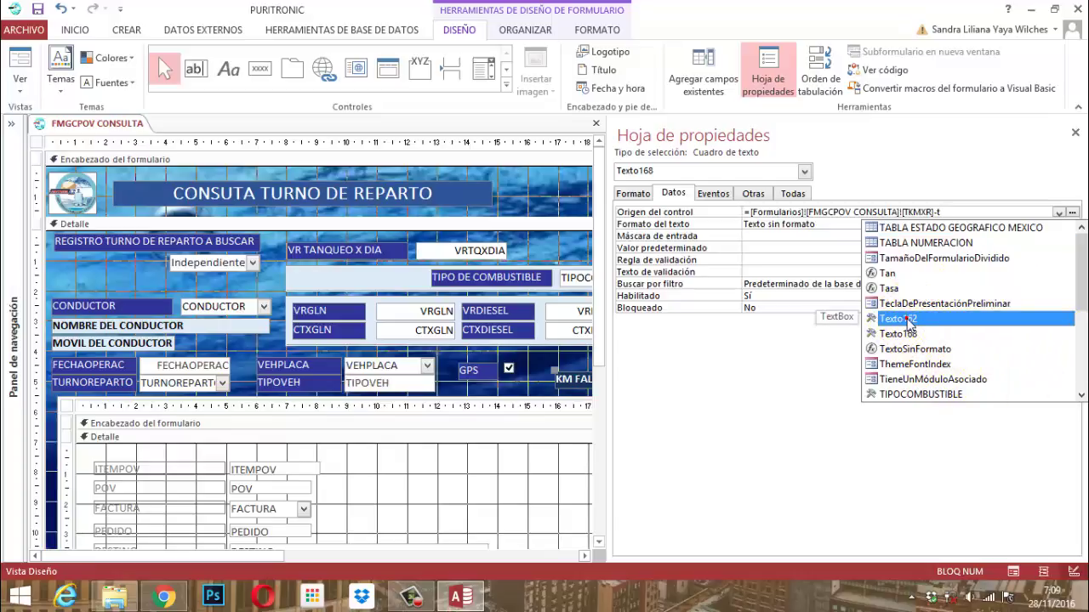
double_click(906, 319)
left_click(907, 319)
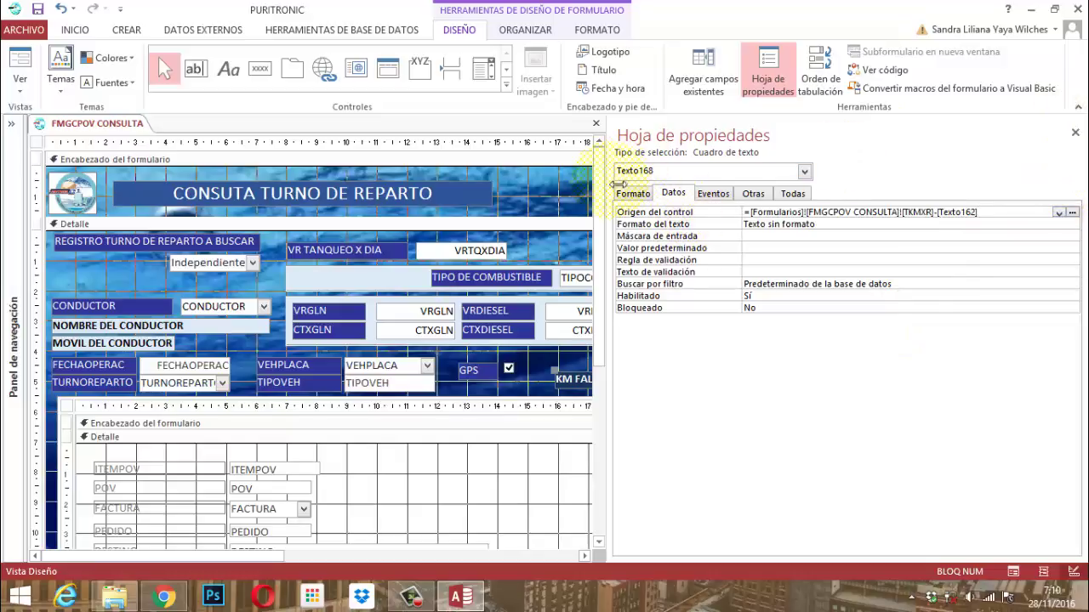
Step: Close the property sheet and review the number and alignment formatting of the KM FALTANTES X RECORRIDO text box
left_click_drag(609, 181, 799, 195)
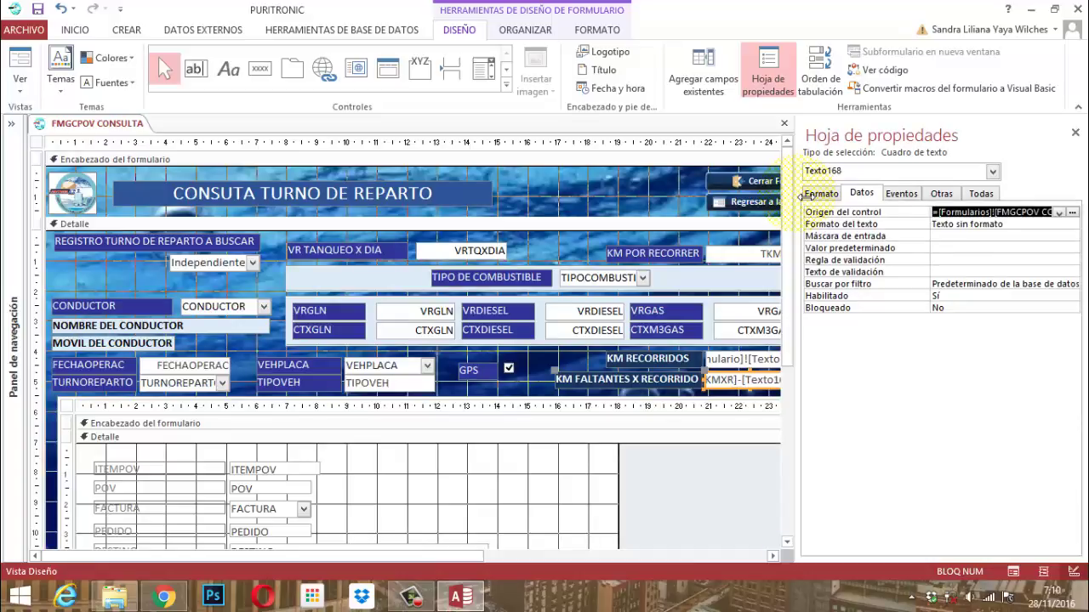
left_click(1075, 133)
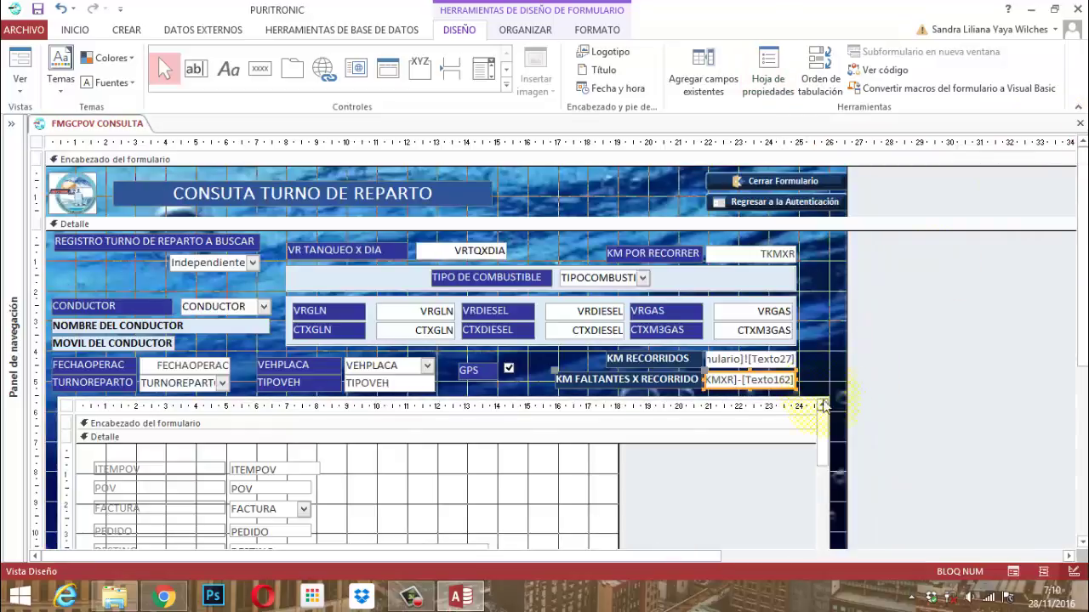
left_click(596, 30)
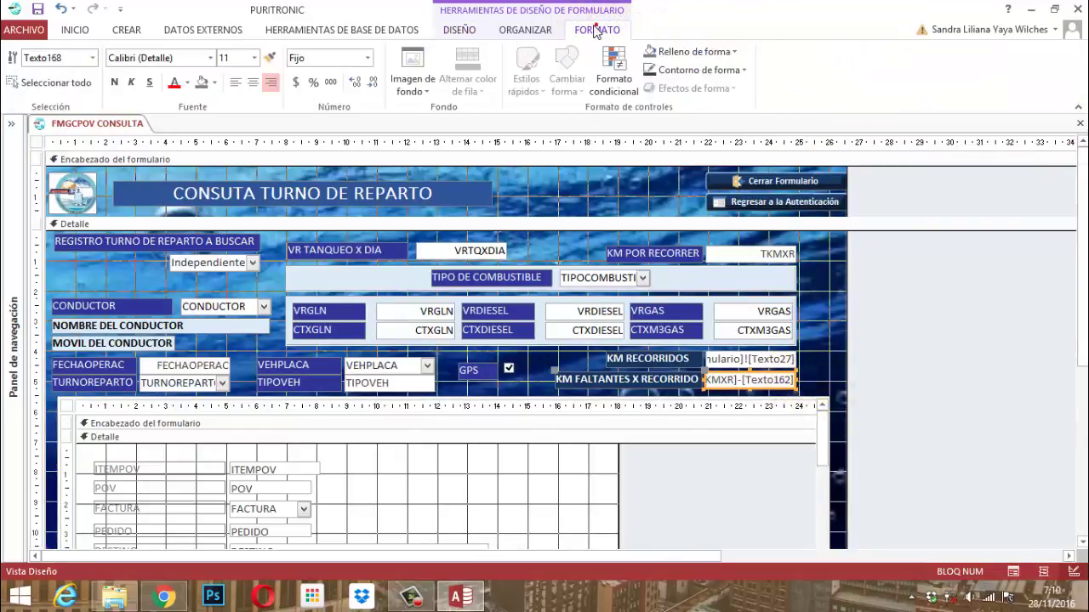
left_click(272, 83)
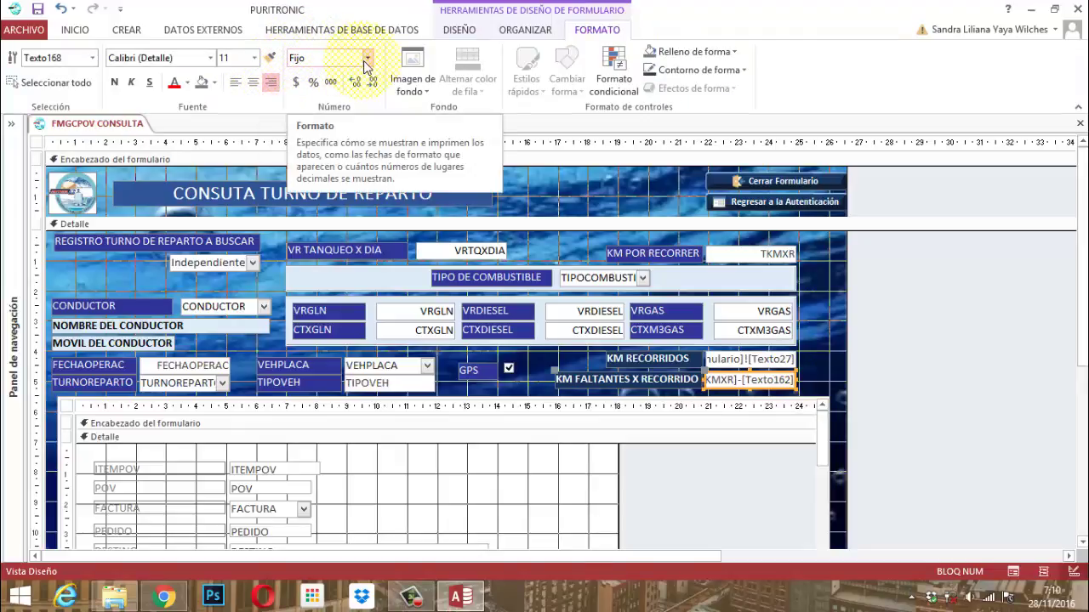
Step: Switch the FMGCPOV CONSULTA form to Form view to see the calculated remaining kilometres
right_click(91, 129)
left_click(102, 134)
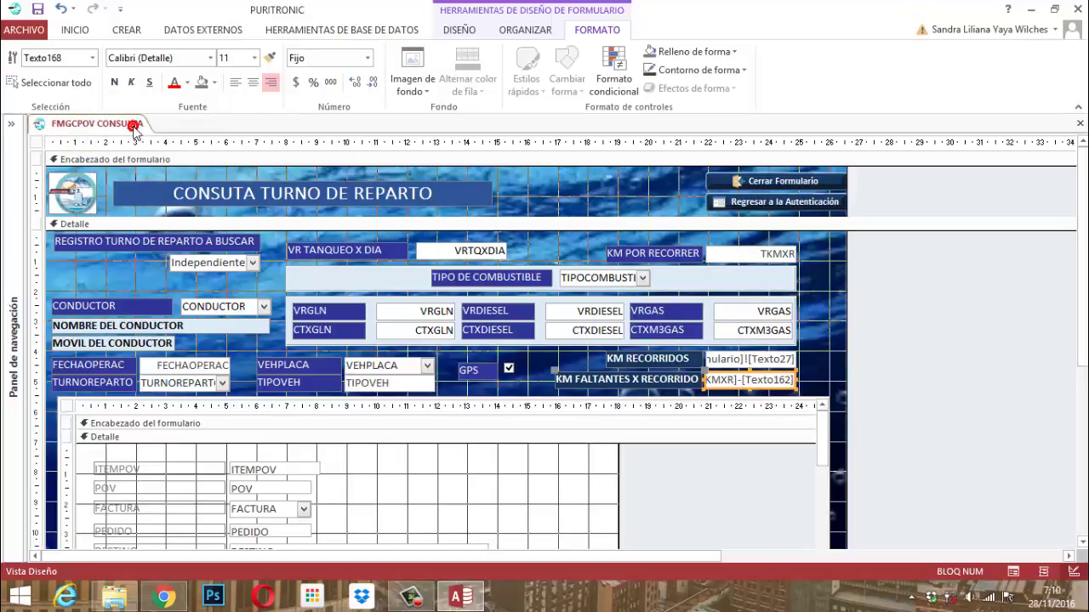
left_click(134, 125)
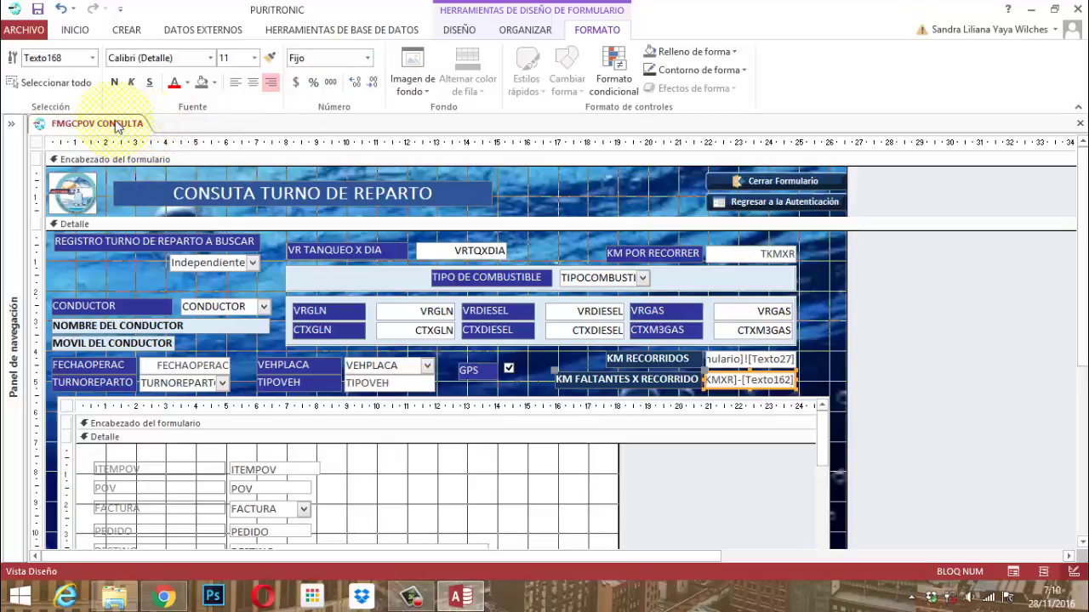
right_click(117, 126)
left_click(180, 189)
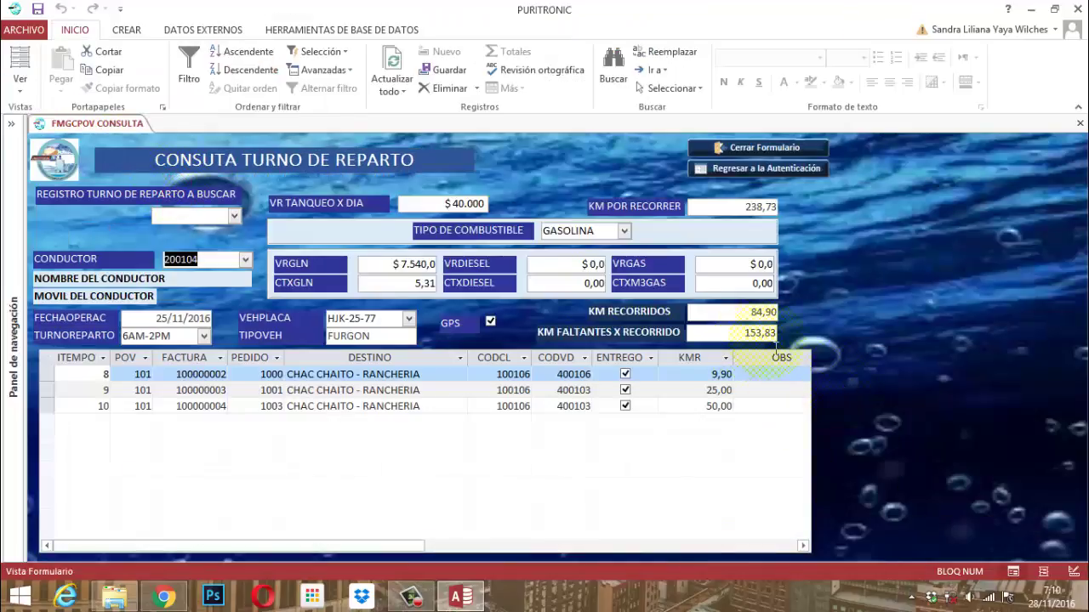
Step: Look up delivery shift record 102 and then record 103 to test the calculation
left_click(234, 216)
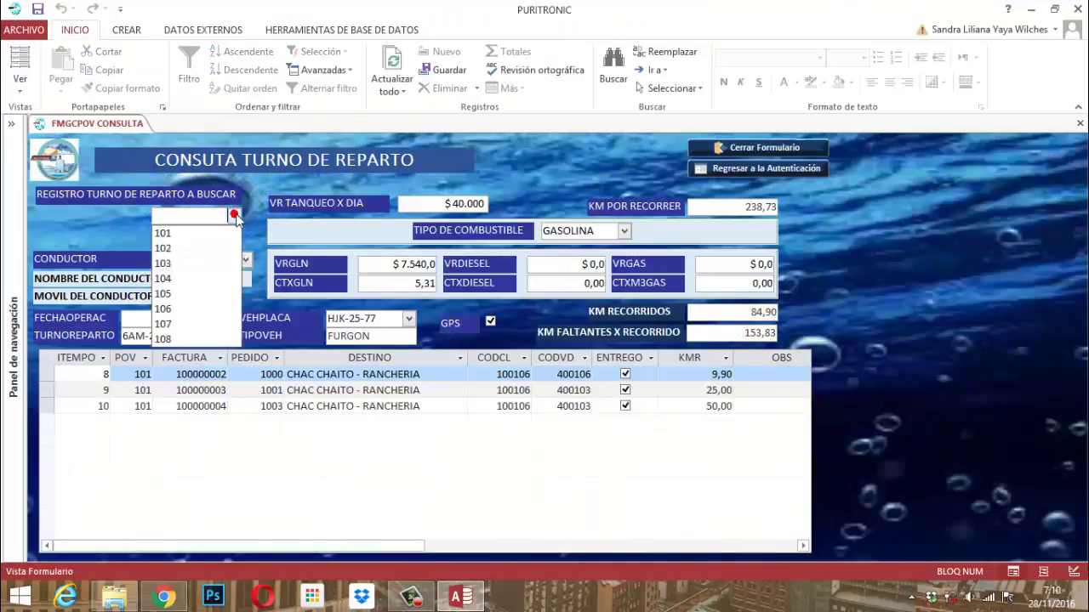
left_click(168, 248)
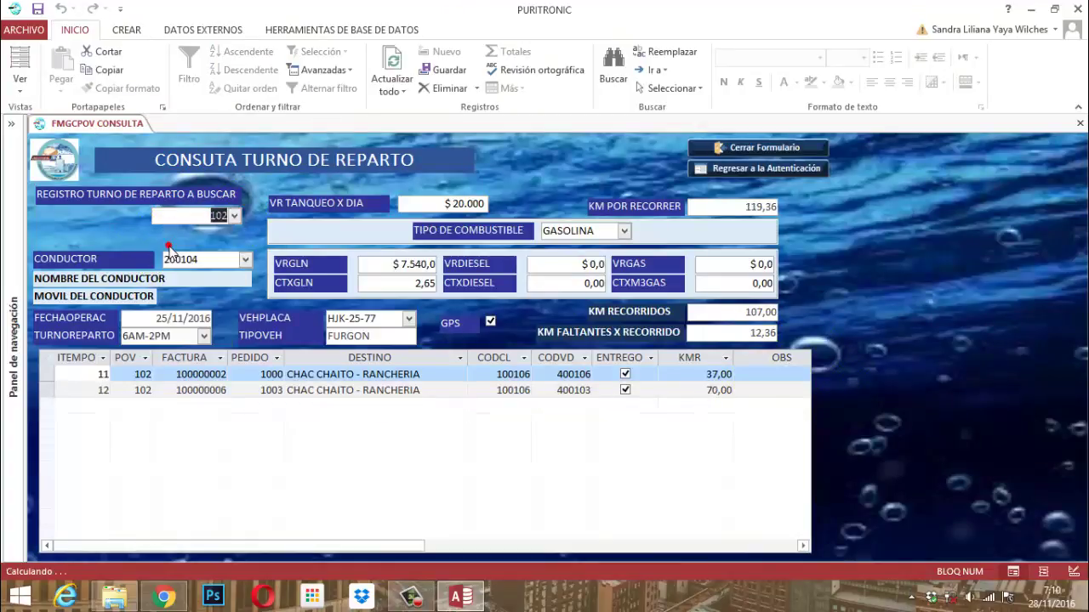
left_click(235, 217)
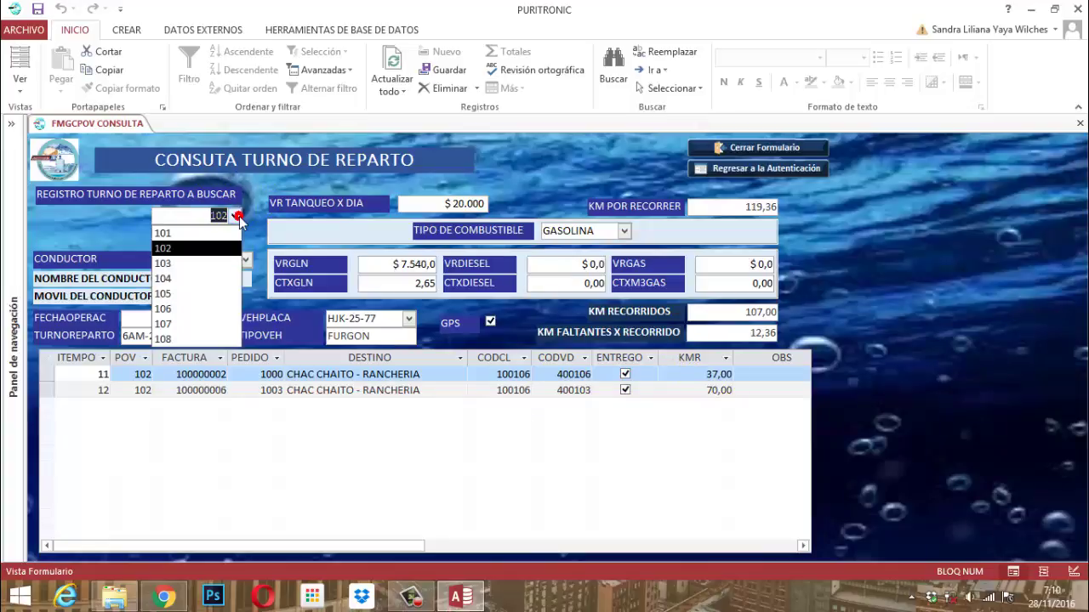
left_click(170, 262)
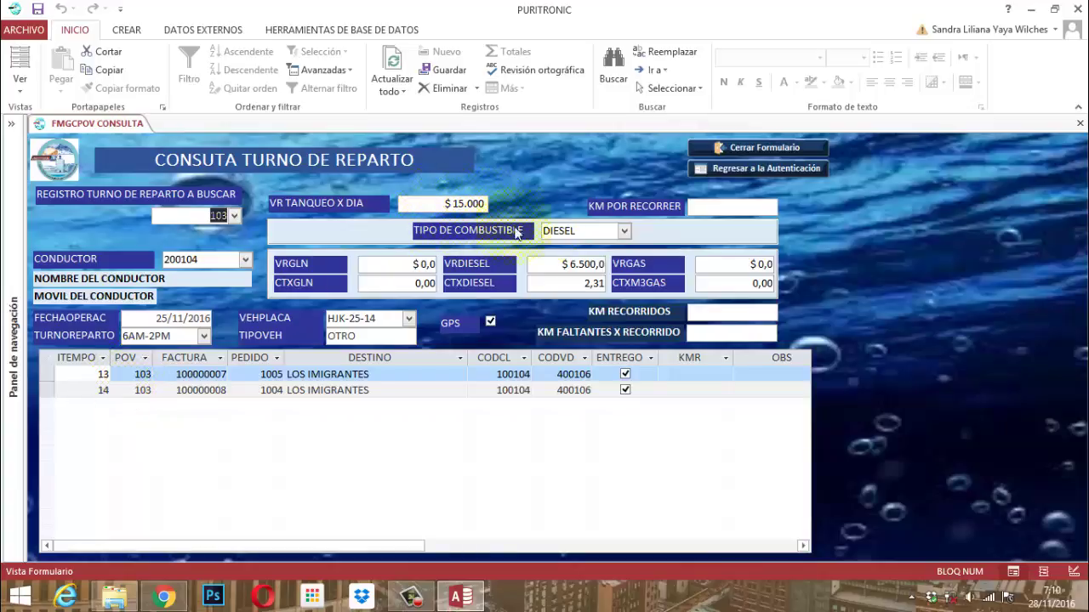
Step: Re-enter 6500 as the VRDIESEL value of record 103 to recalculate its kilometres to travel
left_click(625, 233)
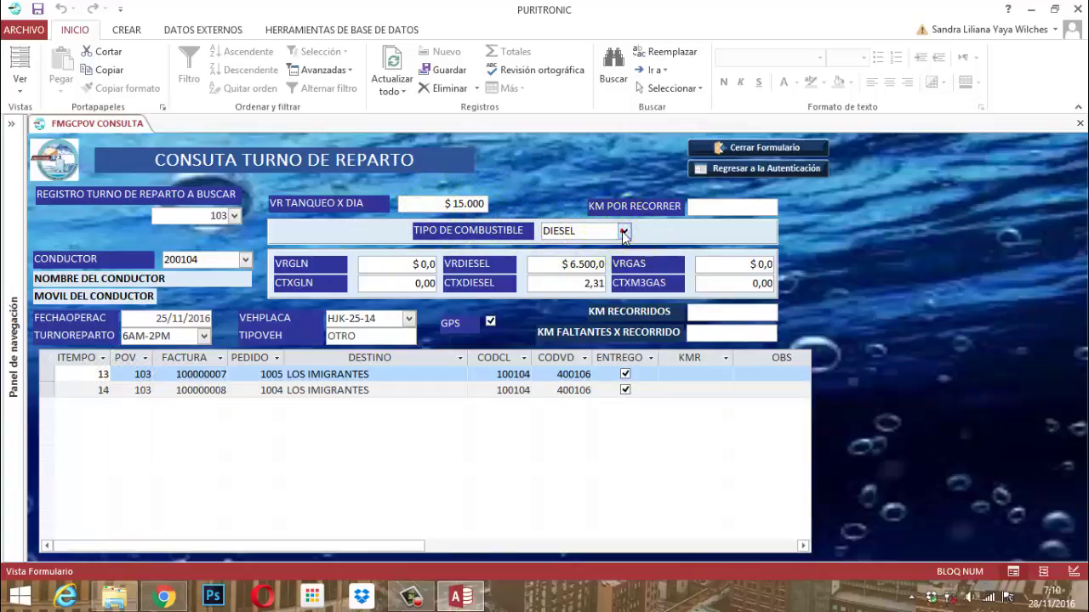
left_click(565, 265)
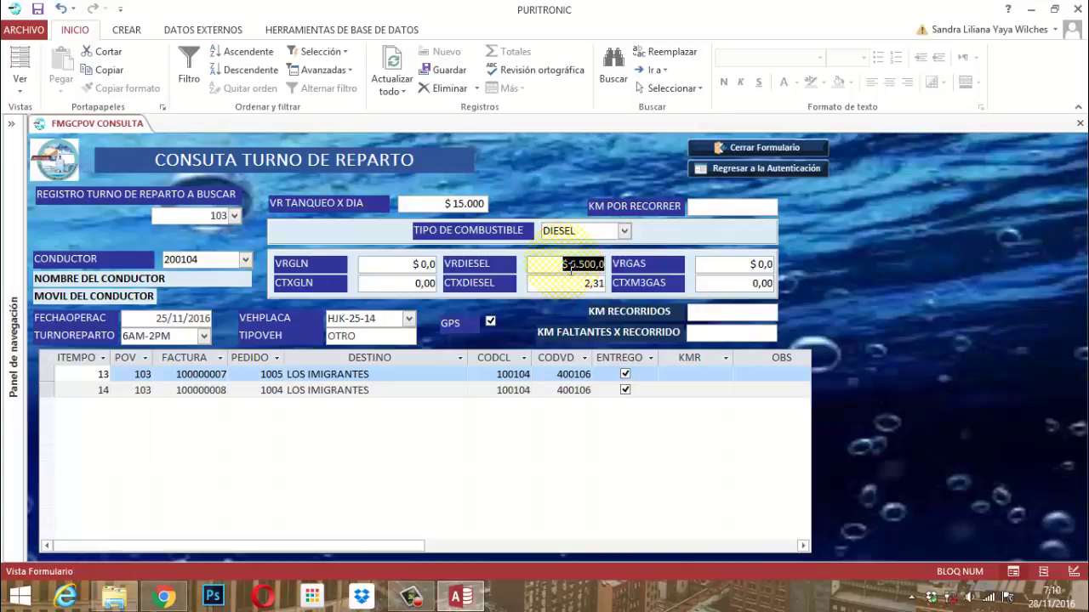
type("6500")
key("Tab")
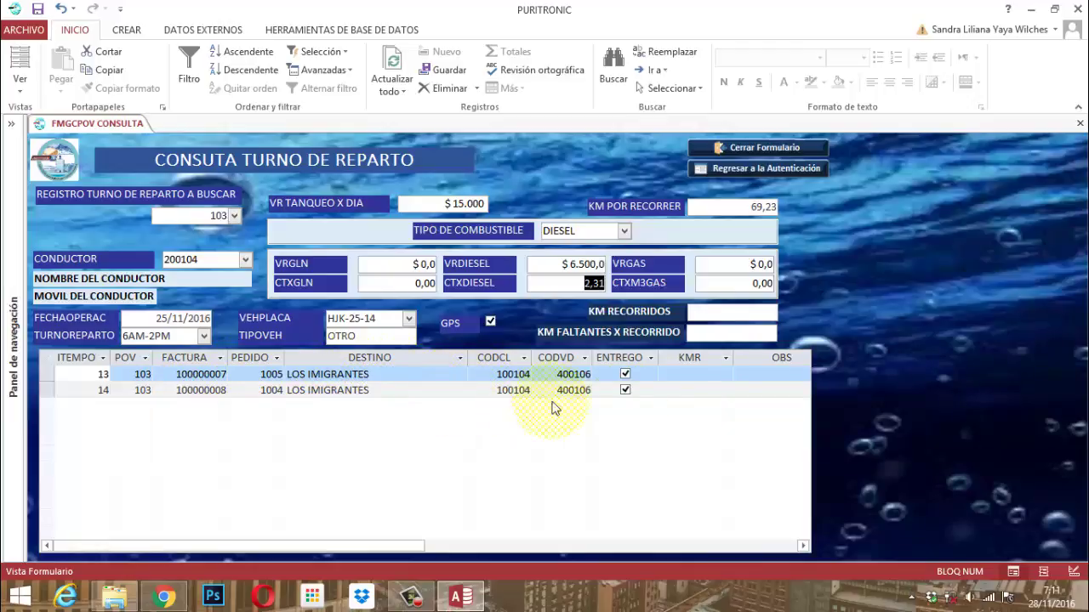
Step: Enter KMR values of 35 for the first delivery row and 49 for the second row of record 103
left_click(676, 379)
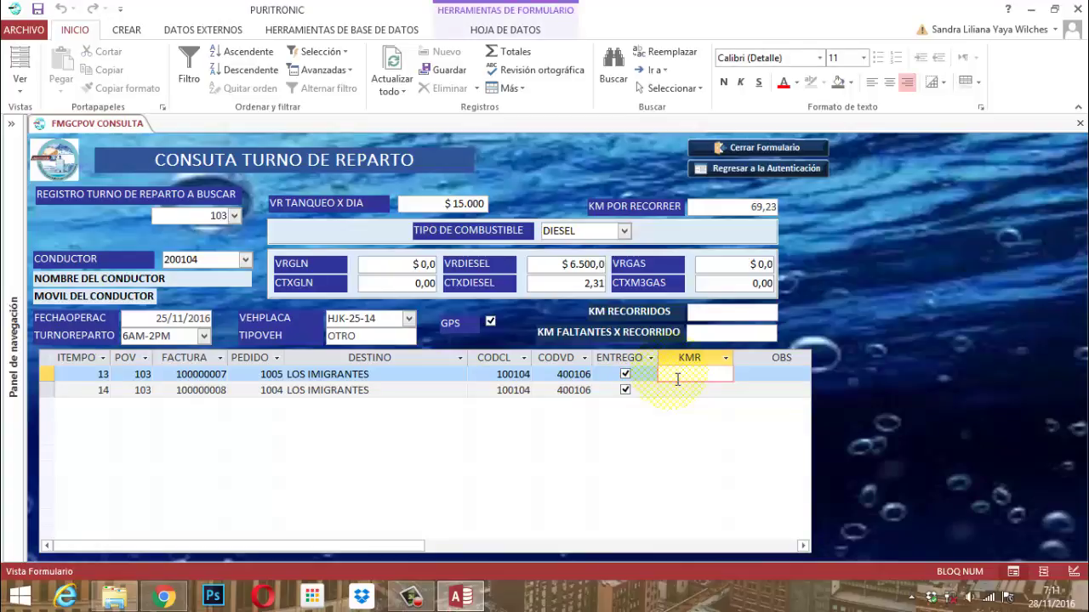
type("35")
key("Tab")
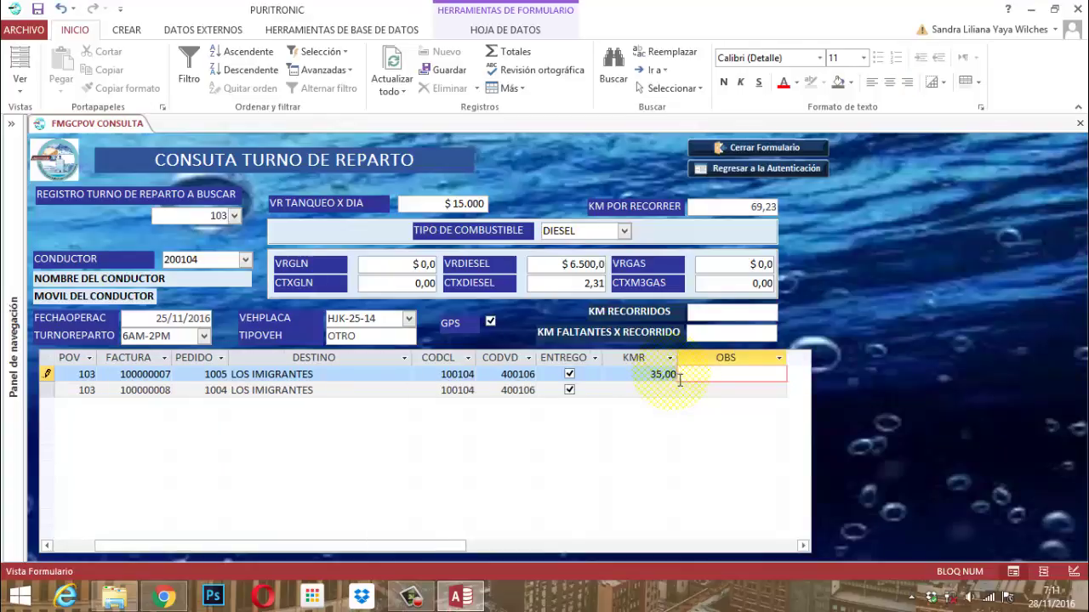
left_click(619, 391)
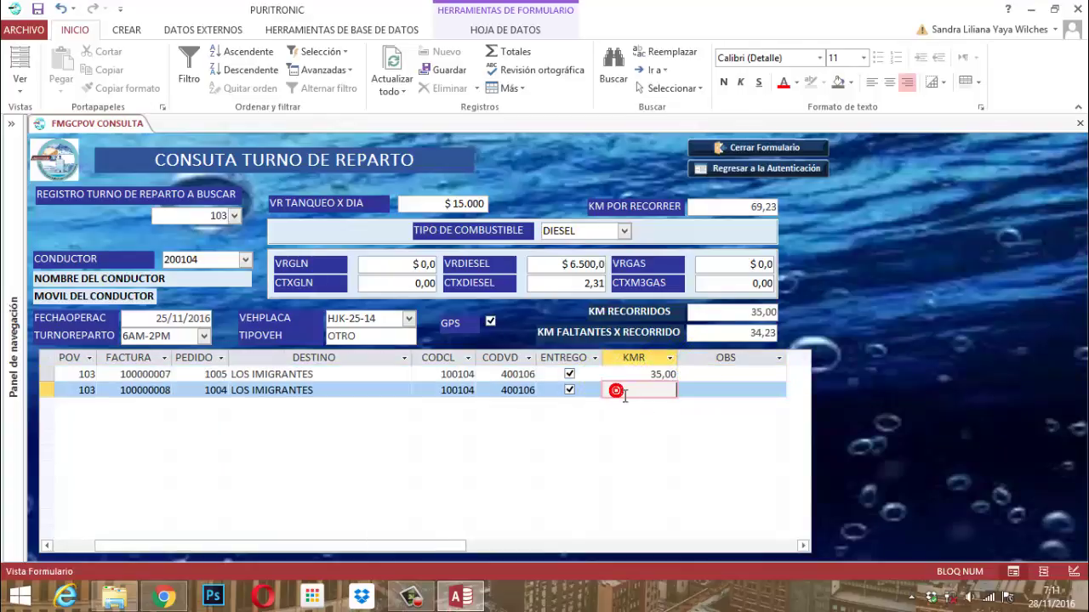
type("49")
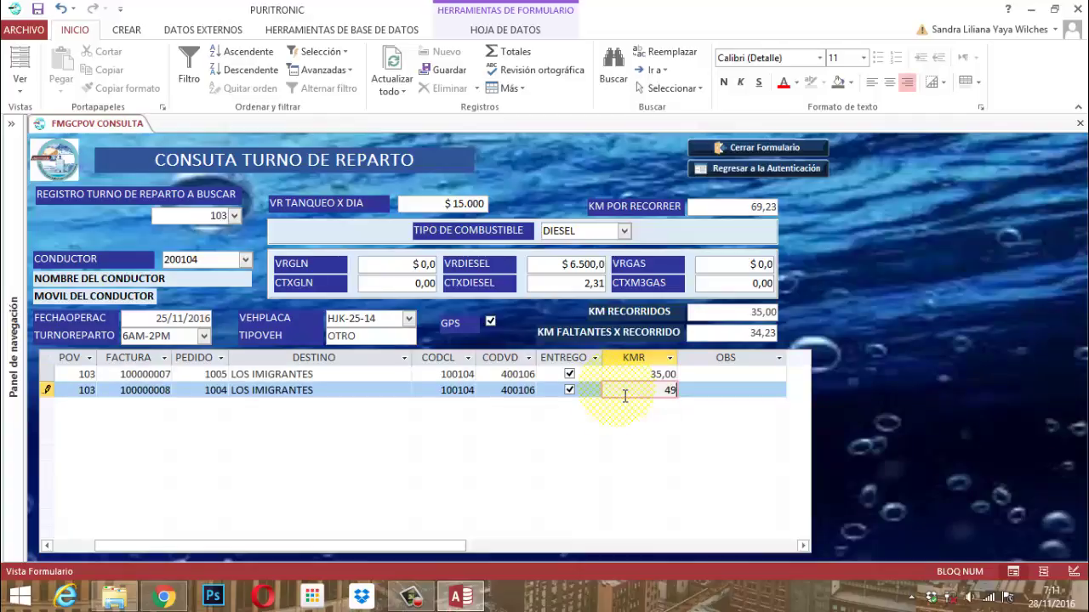
key("Tab")
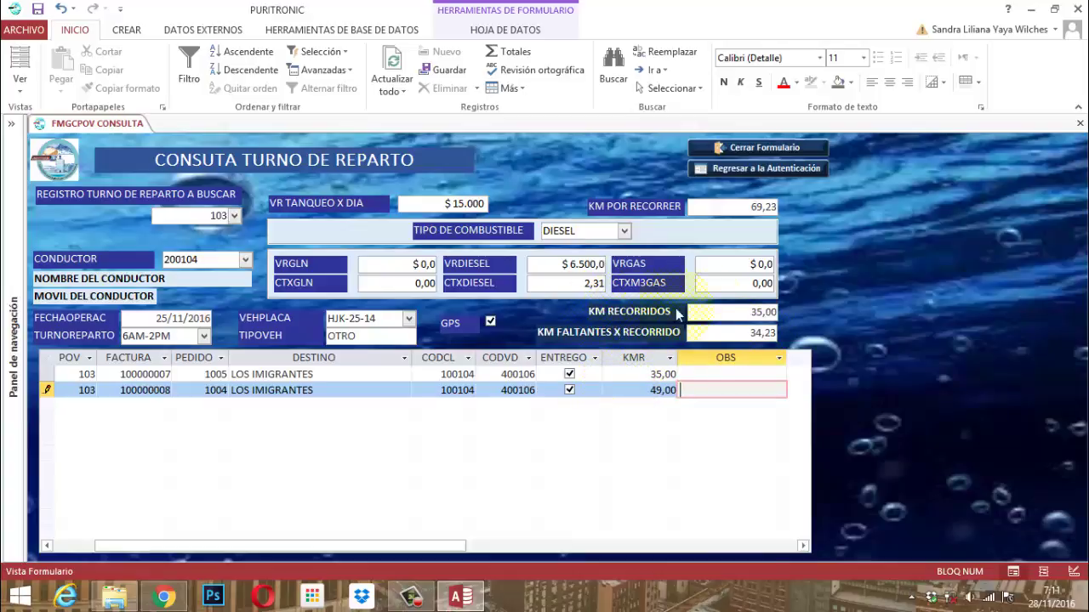
Step: Commit the KMR entries and check the KM RECORRIDOS, KM FALTANTES X RECORRIDO and KM POR RECORRER values
left_click(739, 319)
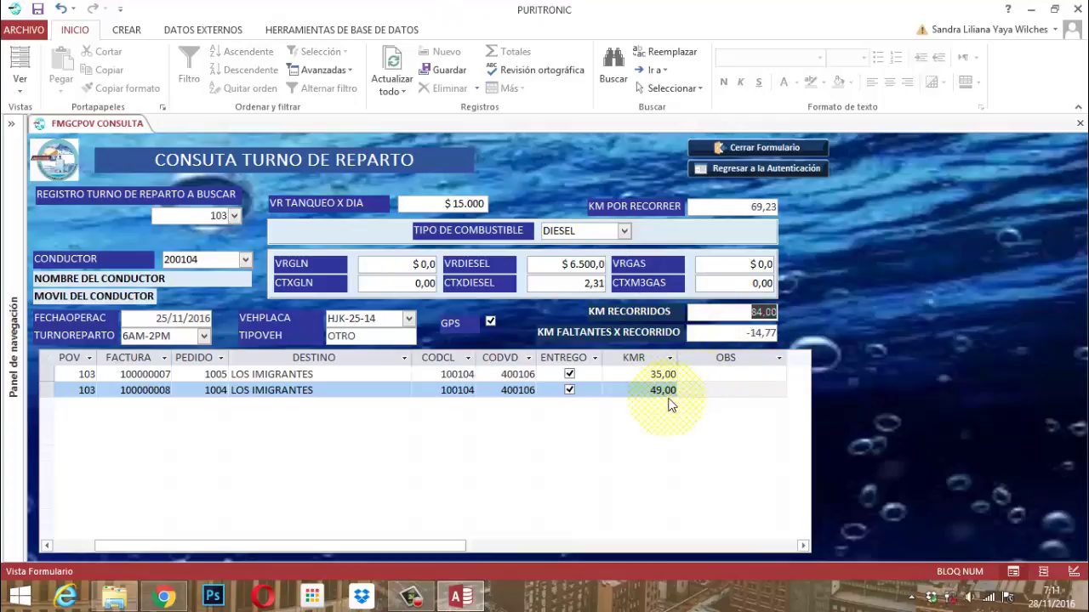
left_click(729, 333)
left_click(730, 334)
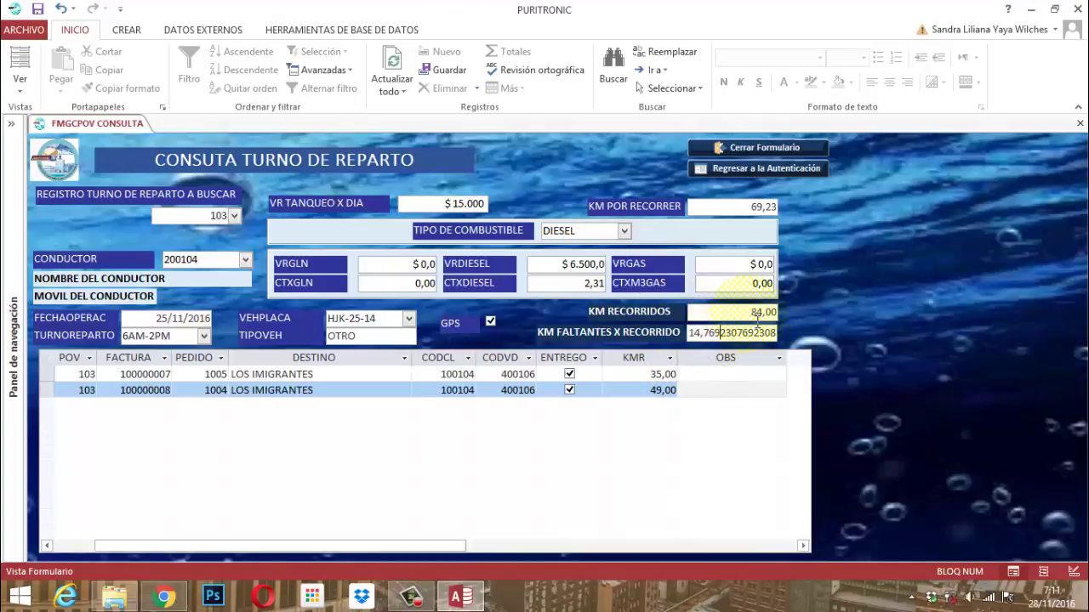
left_click(733, 209)
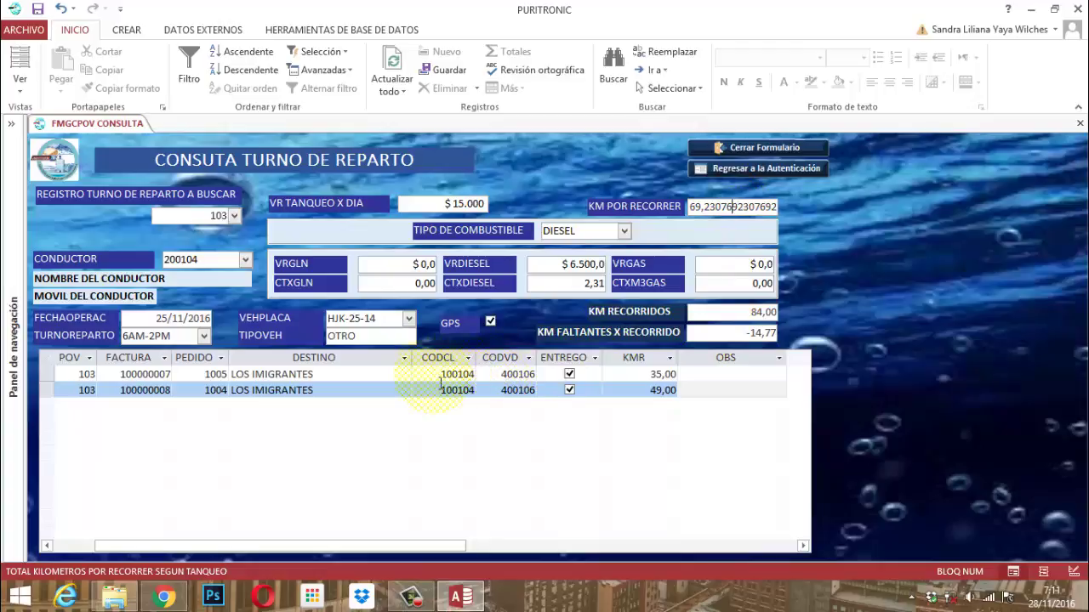
left_click(392, 375)
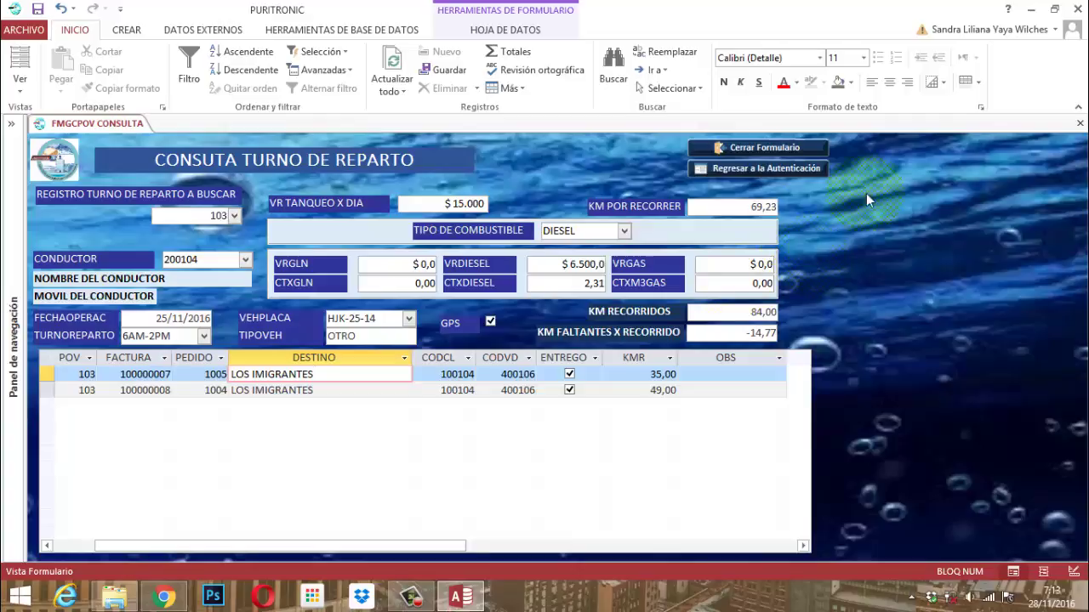
Step: Close the form, the Puritronic database and the file window that contains it
left_click(764, 144)
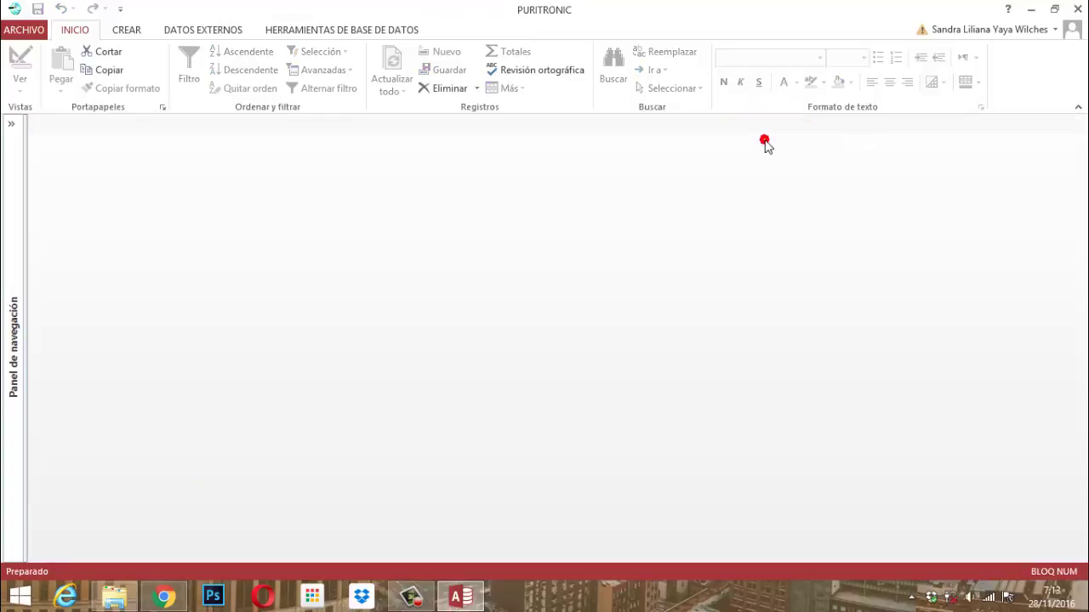
left_click(1077, 8)
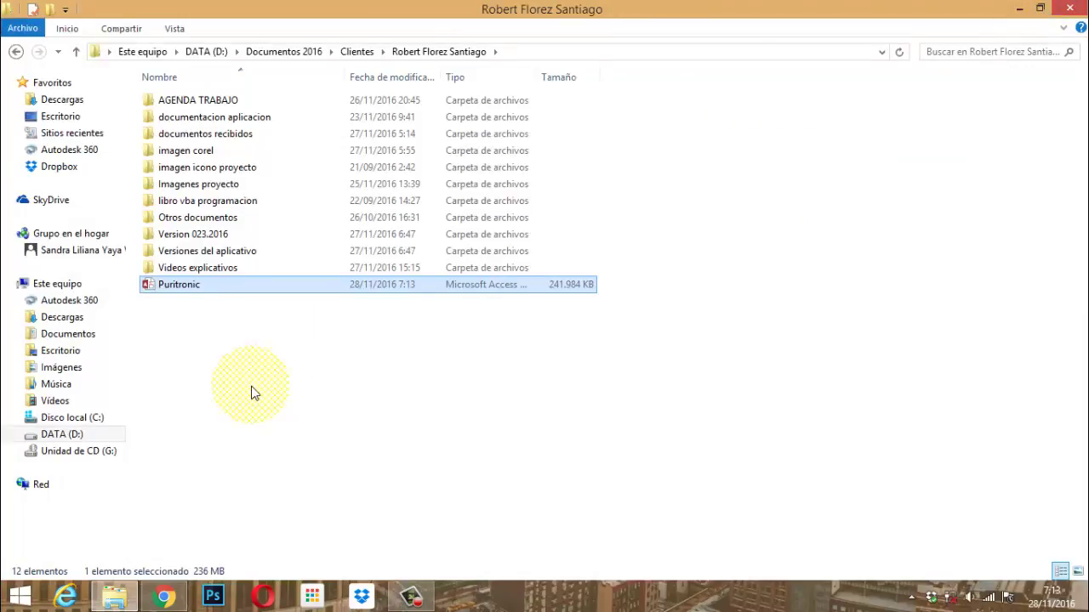
left_click(1070, 9)
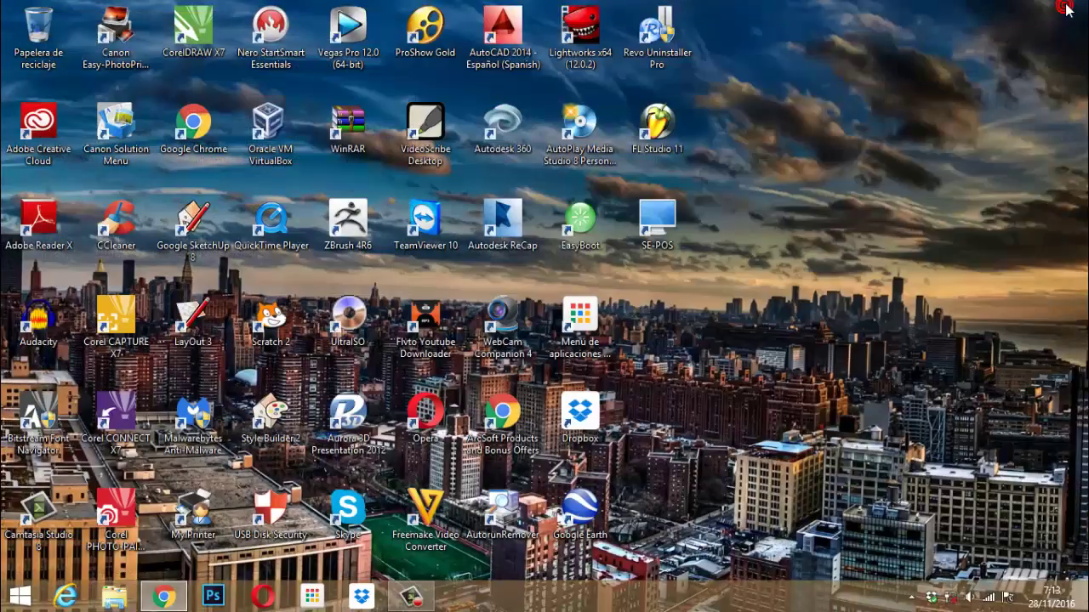